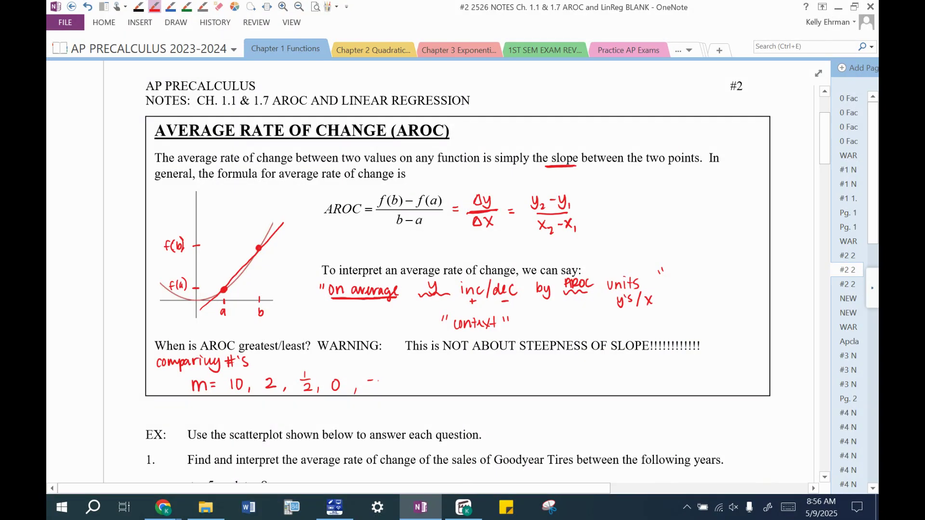
Finish the handwritten slope list with −1000, and write "greatest AROC = 10" and "lowest AROC = −1000" under the steepness warning.
mouse_move(378, 378)
mouse_down()
mouse_move(378, 389)
mouse_move(406, 379)
mouse_up()
mouse_move(448, 362)
mouse_down()
mouse_move(444, 376)
mouse_move(472, 358)
mouse_move(534, 364)
mouse_up()
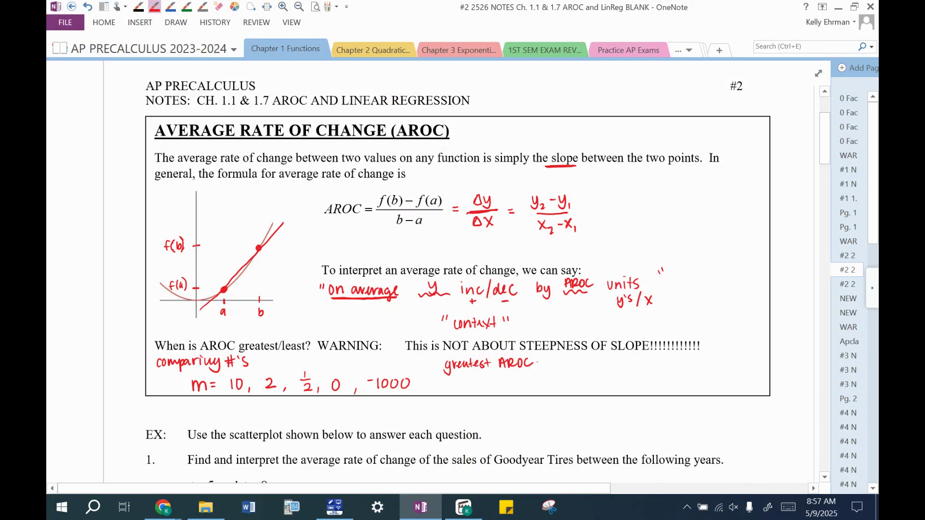
drag(560, 357, 561, 366)
drag(569, 356, 568, 357)
mouse_move(449, 378)
mouse_down()
mouse_move(451, 389)
mouse_move(520, 380)
mouse_up()
mouse_move(533, 380)
mouse_down()
mouse_move(533, 389)
mouse_move(570, 383)
mouse_up()
mouse_move(573, 378)
mouse_down()
mouse_move(572, 387)
mouse_move(579, 378)
mouse_up()
drag(587, 378, 595, 378)
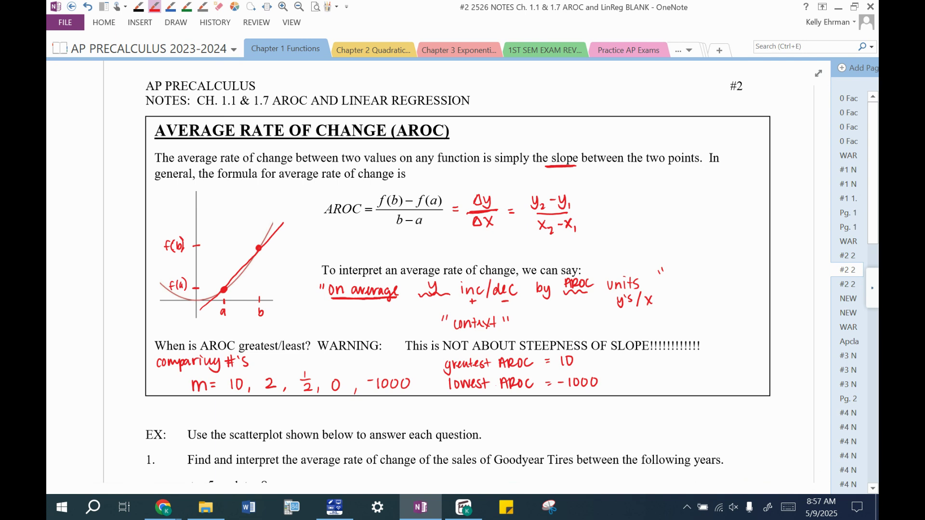
Underline "Find and interpret the average rate of" in question 1 in blue, along with t=5 and t=8 in part a.
scroll(606, 334, down, 5)
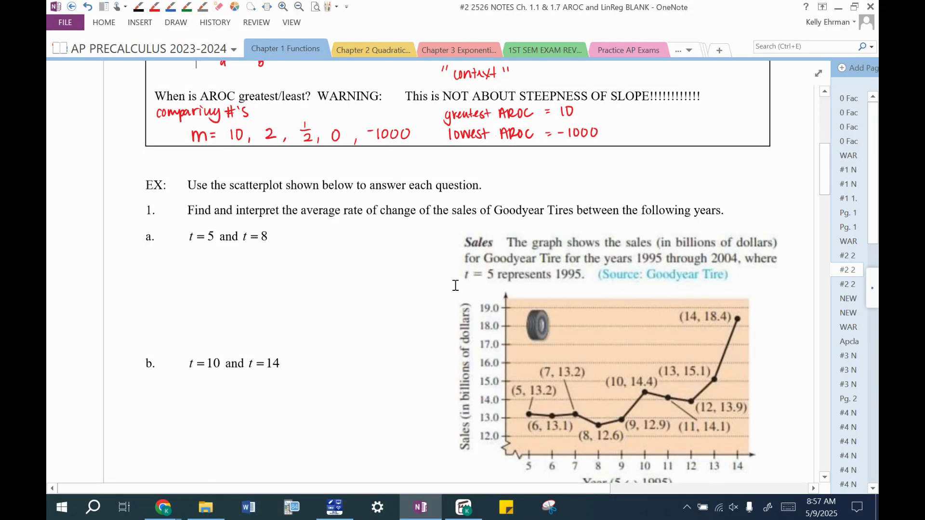
click(170, 6)
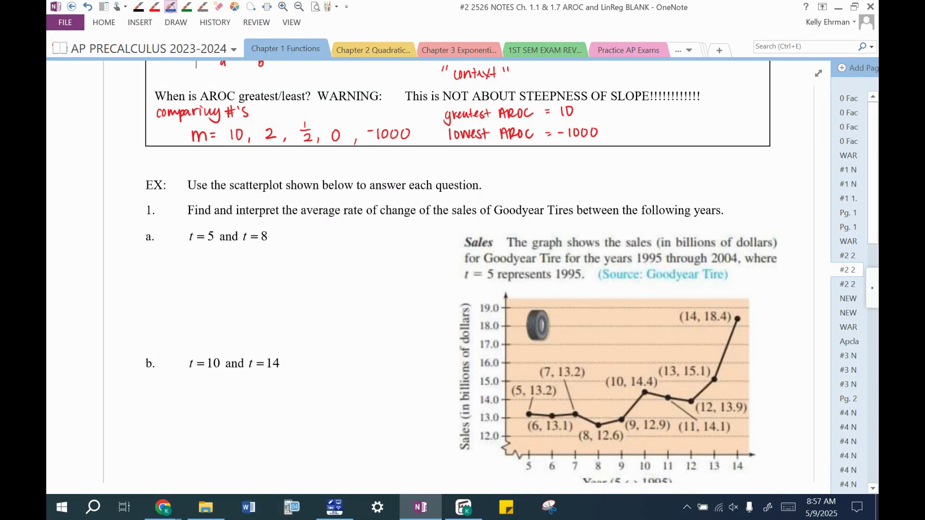
drag(199, 220, 388, 220)
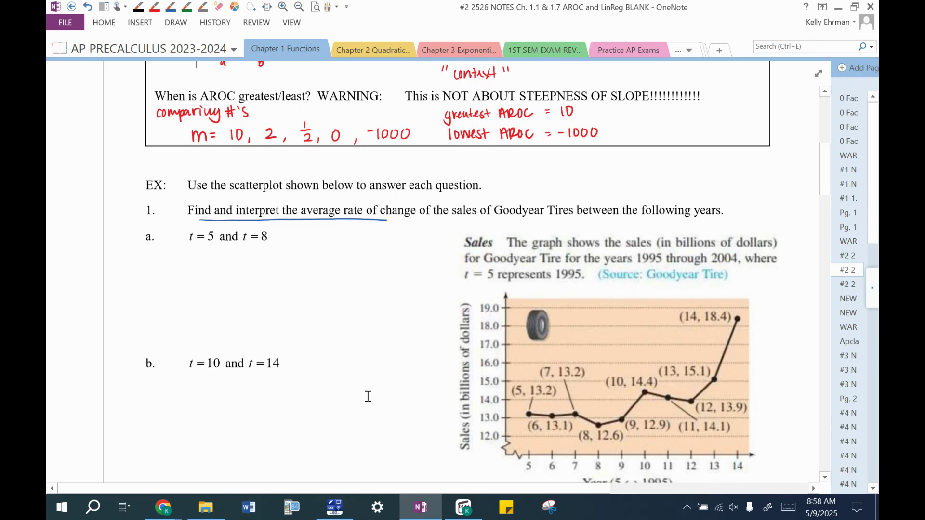
scroll(368, 392, down, 3)
click(171, 6)
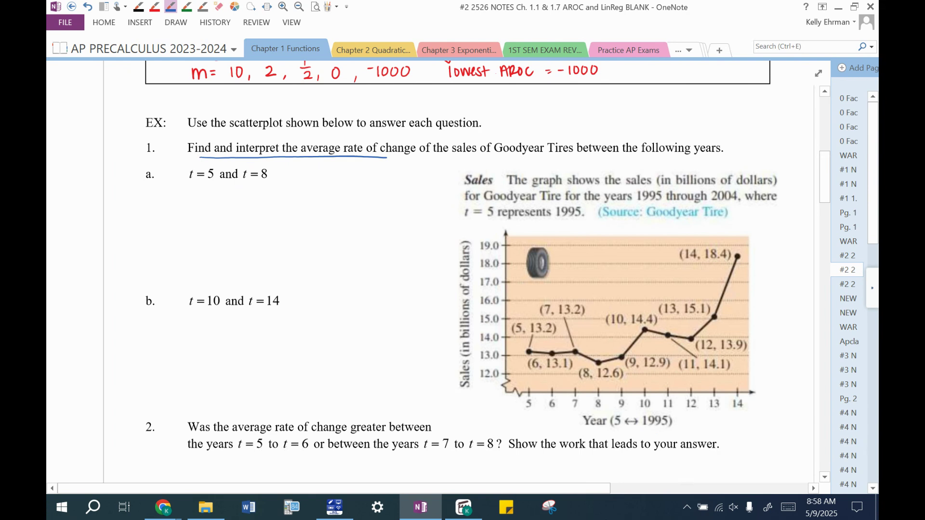
drag(191, 181, 264, 180)
Circle the points (5, 13.2) and (8, 12.6) on the graph and write AROC = (13.2−12.6)/(5−8) = under part a.
mouse_move(118, 208)
mouse_down()
mouse_move(121, 194)
mouse_move(125, 207)
mouse_move(153, 199)
mouse_up()
drag(149, 203, 153, 202)
mouse_move(555, 322)
mouse_down()
mouse_move(524, 319)
mouse_move(544, 320)
mouse_up()
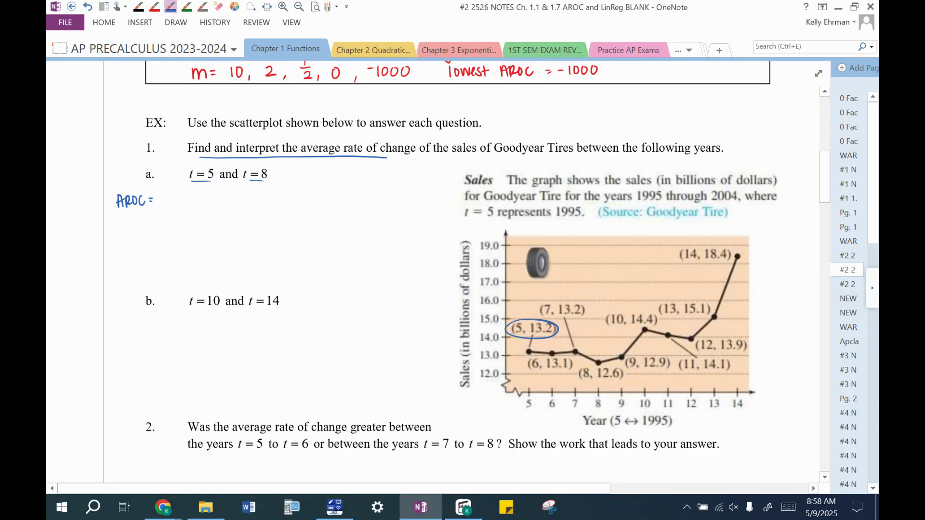
mouse_move(620, 363)
mouse_down()
mouse_move(606, 362)
mouse_move(621, 366)
mouse_up()
mouse_move(170, 190)
mouse_down()
mouse_move(171, 200)
mouse_move(231, 194)
mouse_up()
click(183, 199)
click(219, 199)
drag(166, 205, 237, 203)
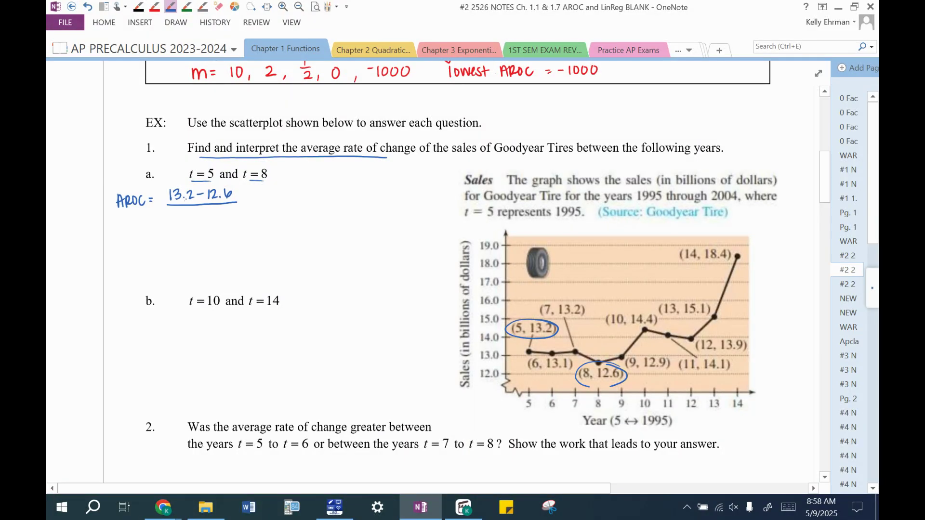
drag(191, 212, 185, 219)
drag(217, 212, 216, 212)
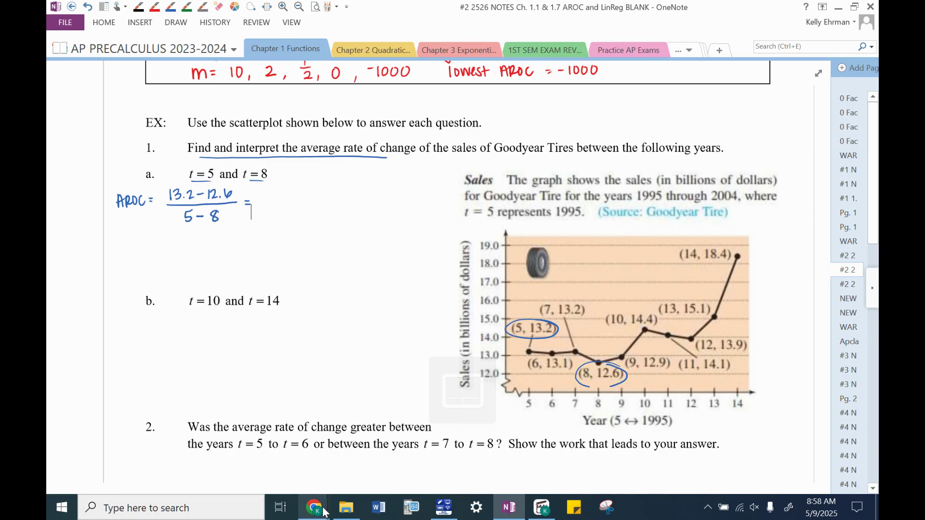
Switch to the Desmos calculator in Chrome and arrange it side by side with the OneNote notes.
mouse_move(324, 504)
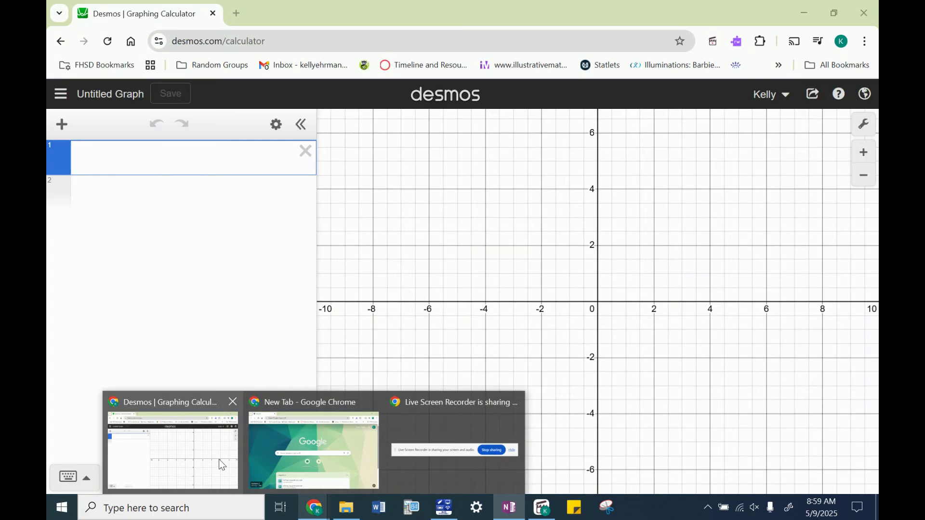
click(220, 464)
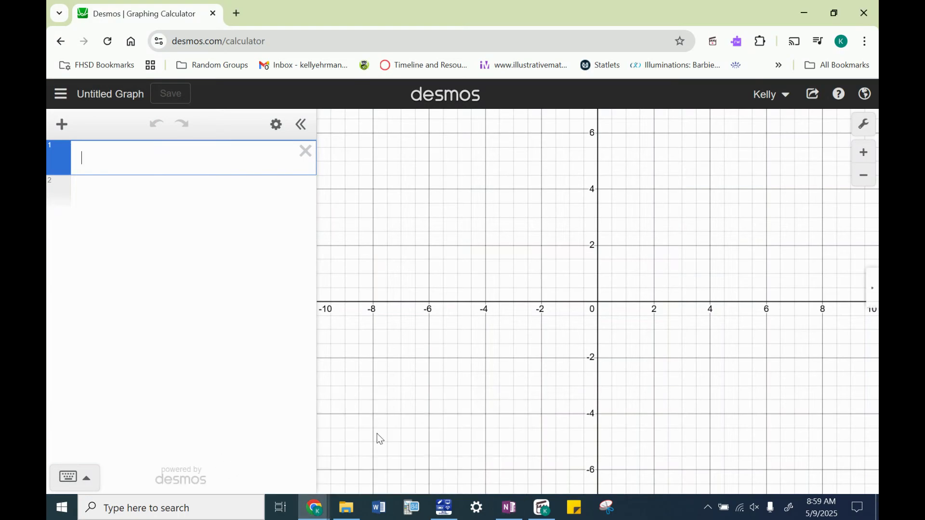
drag(312, 14, 877, 48)
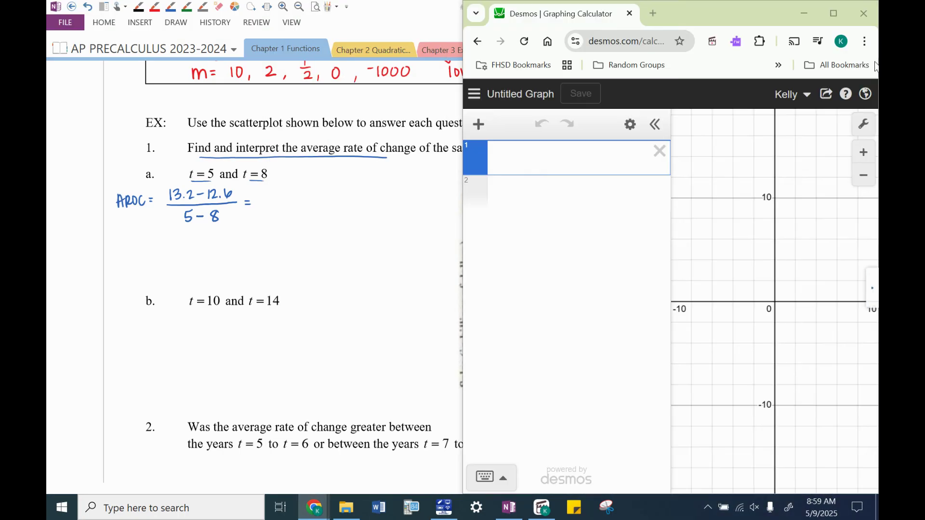
click(260, 193)
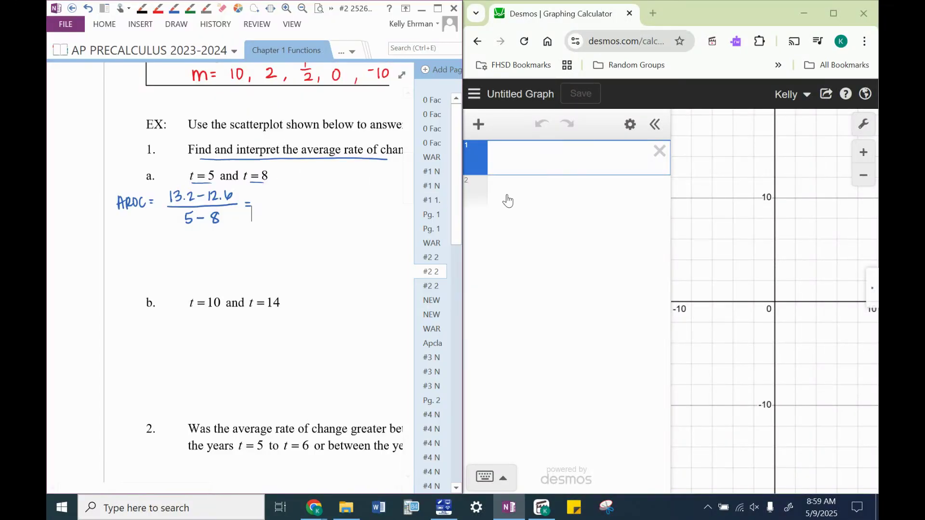
Calculate the fraction (13.2−12.6)/(5−8) in the first Desmos expression.
click(519, 161)
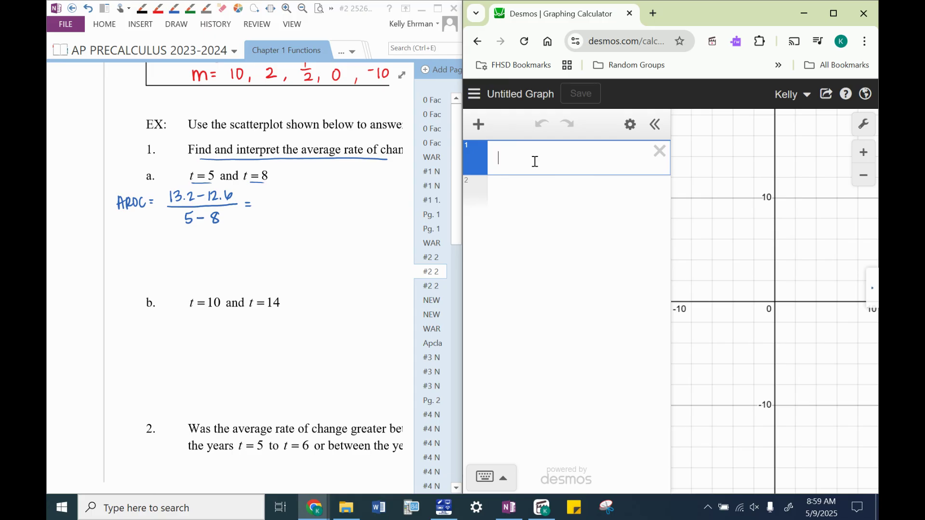
text(/)
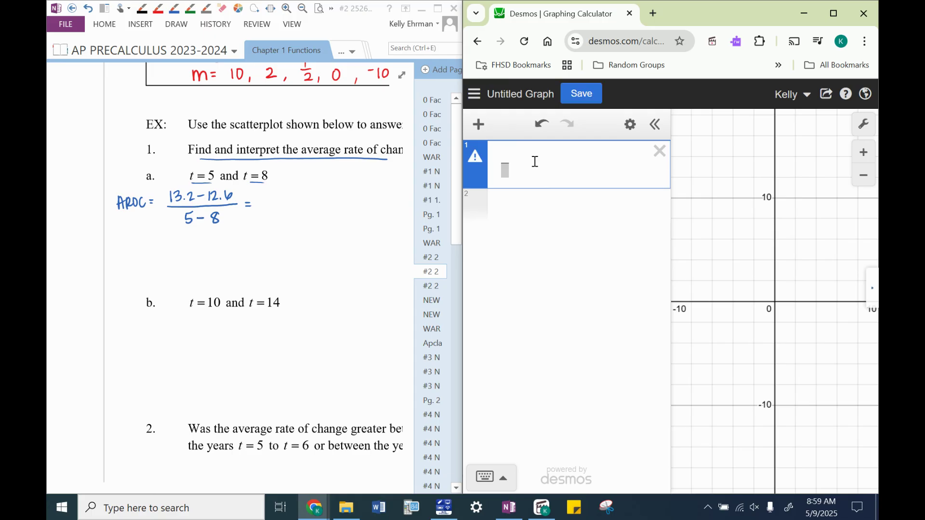
text(13.2)
text(-12.6)
key(Down)
text(5-8)
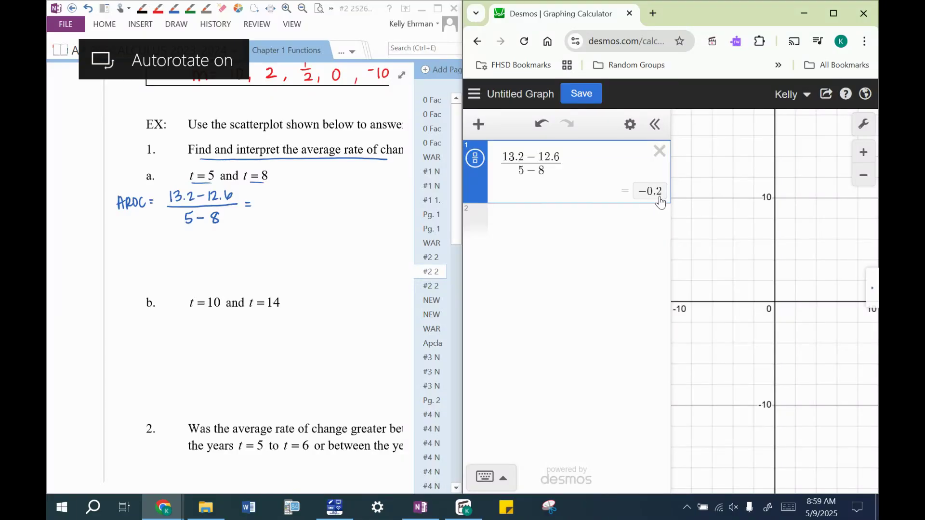
Write −0.2 as the AROC answer in part a and return the OneNote window to full size.
drag(261, 205, 297, 209)
click(284, 207)
click(438, 9)
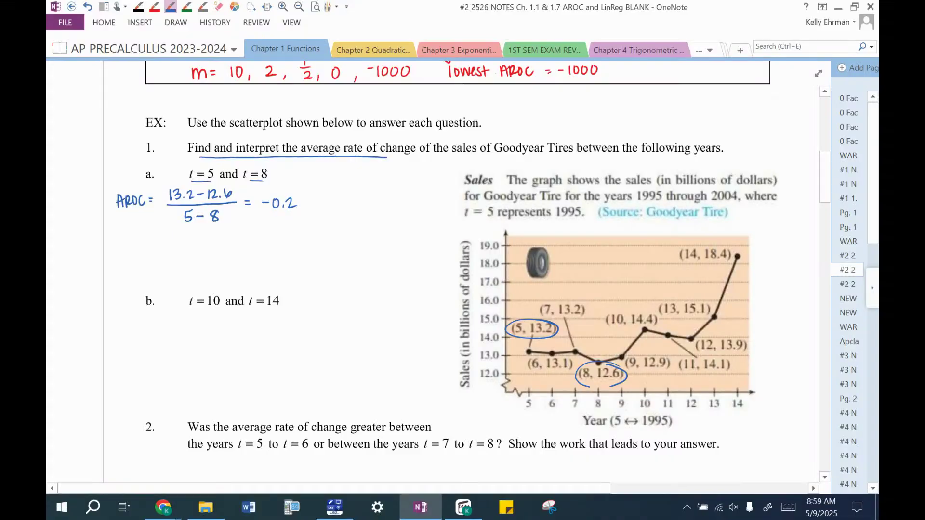
Mark the sales axis and the t=5 to t=8 segment, and write "On average, the sales are dec by $0.2 billion per year." under part a.
drag(475, 380, 474, 246)
drag(529, 353, 597, 363)
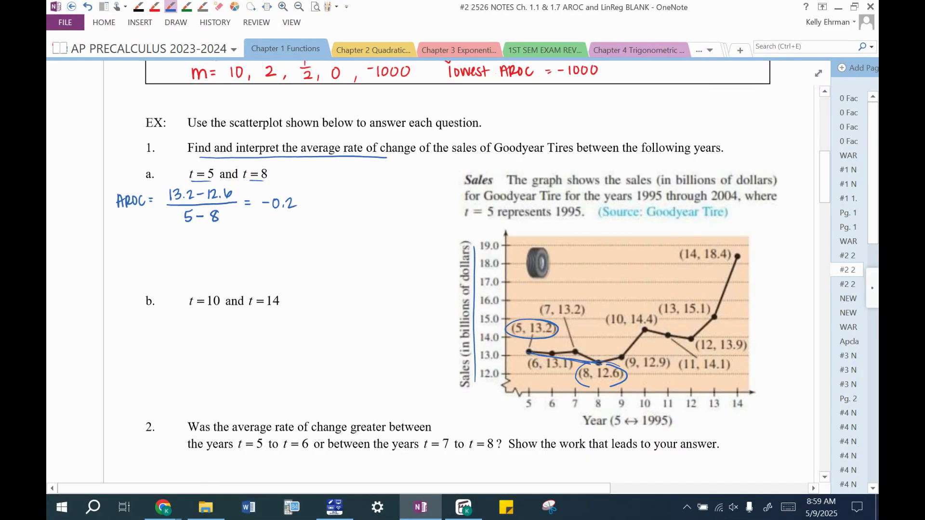
mouse_move(121, 237)
mouse_down()
mouse_move(206, 245)
mouse_move(242, 236)
mouse_move(256, 246)
mouse_up()
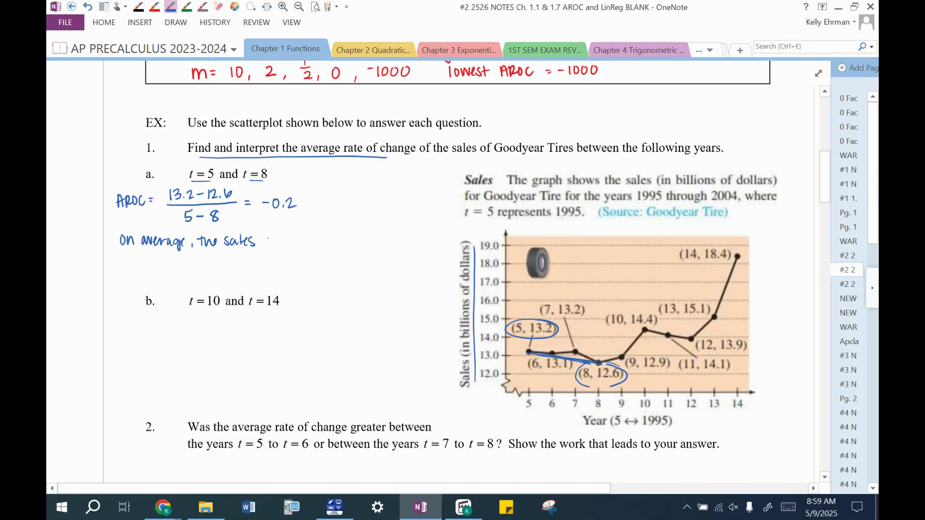
mouse_move(265, 241)
mouse_down()
mouse_move(311, 241)
mouse_move(318, 250)
mouse_move(310, 252)
mouse_up()
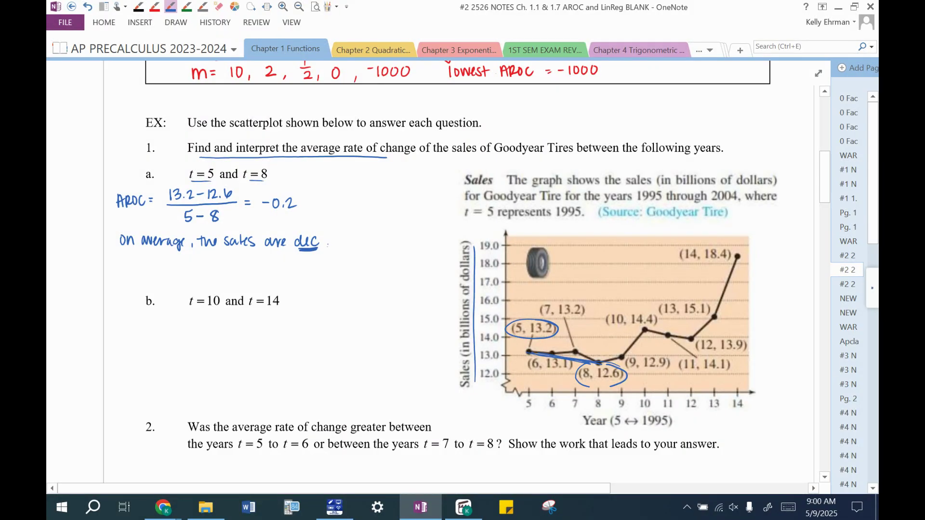
mouse_move(331, 237)
mouse_down()
mouse_move(340, 258)
mouse_move(359, 240)
mouse_move(396, 248)
mouse_up()
drag(395, 238, 396, 239)
drag(401, 236, 411, 248)
drag(418, 241, 428, 248)
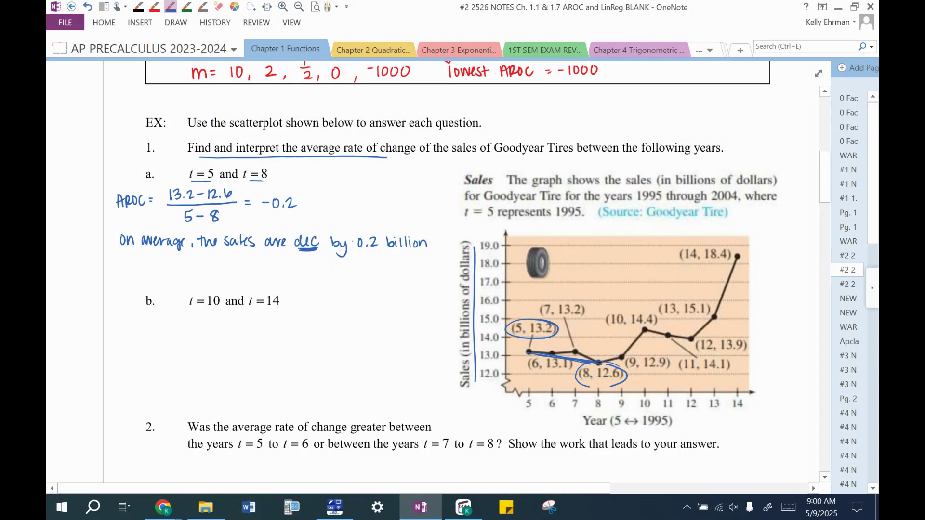
drag(355, 239, 352, 246)
drag(126, 259, 161, 265)
mouse_move(165, 260)
mouse_down()
mouse_move(162, 271)
mouse_move(173, 266)
mouse_up()
drag(177, 260, 179, 267)
scroll(413, 237, up, 3)
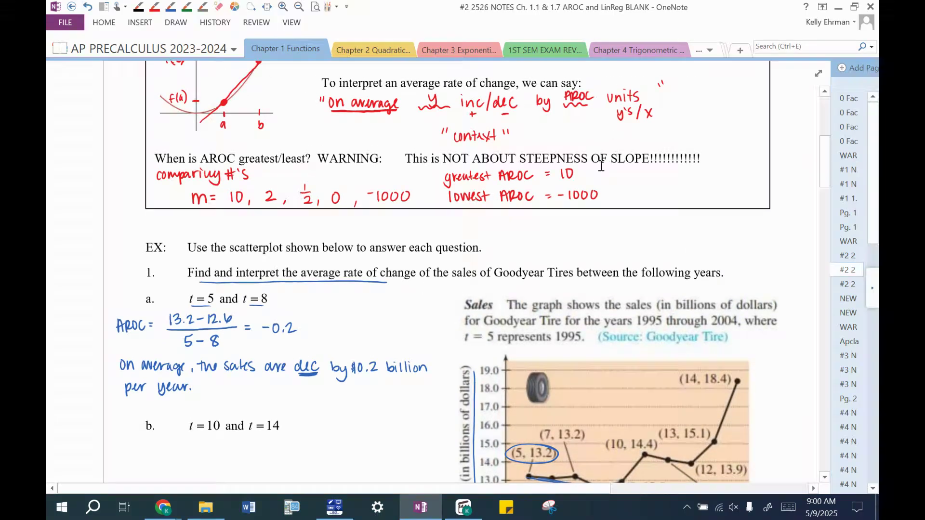
scroll(532, 203, down, 3)
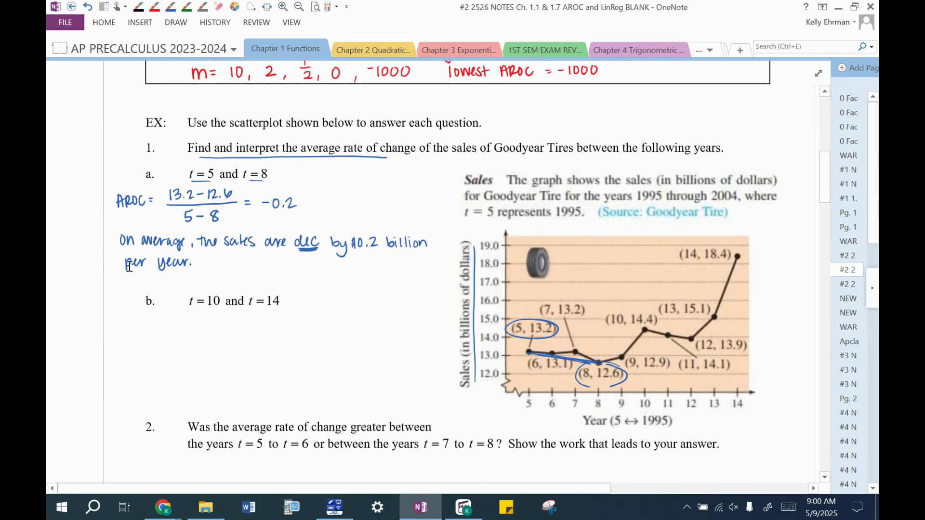
Circle the points (10, 14.4) and (14, 18.4) in red on the graph and connect them with a straight line.
scroll(317, 262, down, 2)
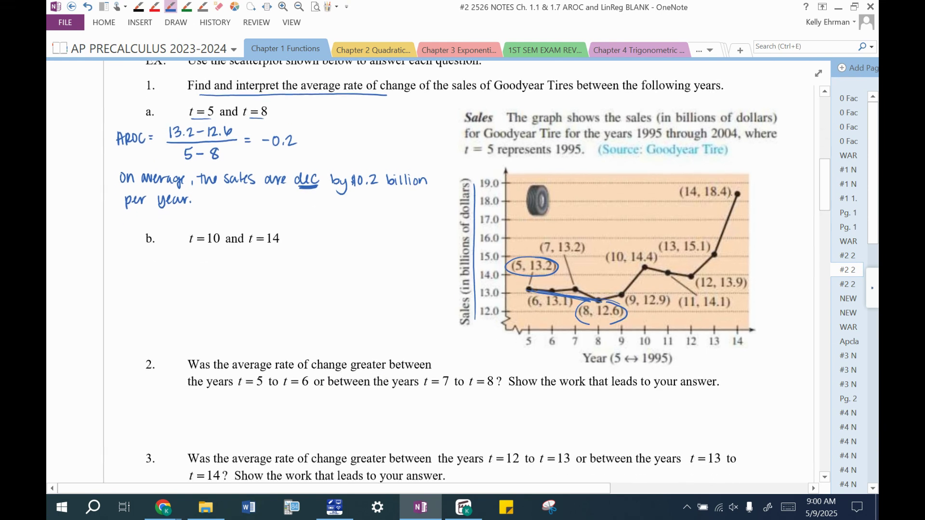
click(154, 7)
mouse_move(731, 177)
mouse_down()
mouse_move(737, 193)
mouse_move(703, 177)
mouse_up()
mouse_move(645, 245)
mouse_down()
mouse_move(654, 263)
mouse_move(735, 195)
mouse_up()
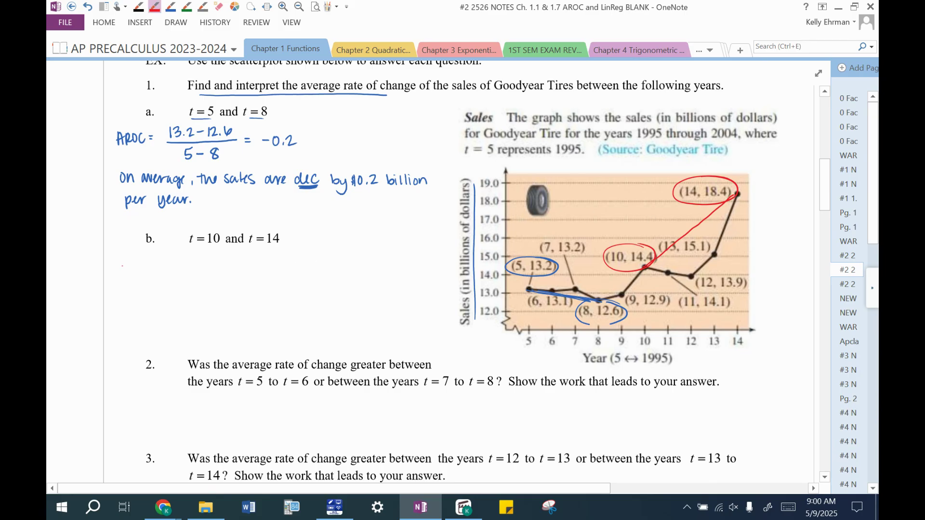
Handwrite AROC = (18.4−14.4)/(14−10) = 4/4 = 1 in red under part b.
mouse_move(119, 273)
mouse_down()
mouse_move(123, 263)
mouse_move(139, 264)
mouse_up()
drag(150, 264, 158, 265)
drag(153, 268, 183, 265)
drag(184, 254, 201, 261)
mouse_move(199, 252)
mouse_down()
mouse_move(198, 266)
mouse_move(219, 265)
mouse_up()
drag(223, 255, 241, 266)
drag(188, 266, 213, 266)
drag(233, 266, 241, 266)
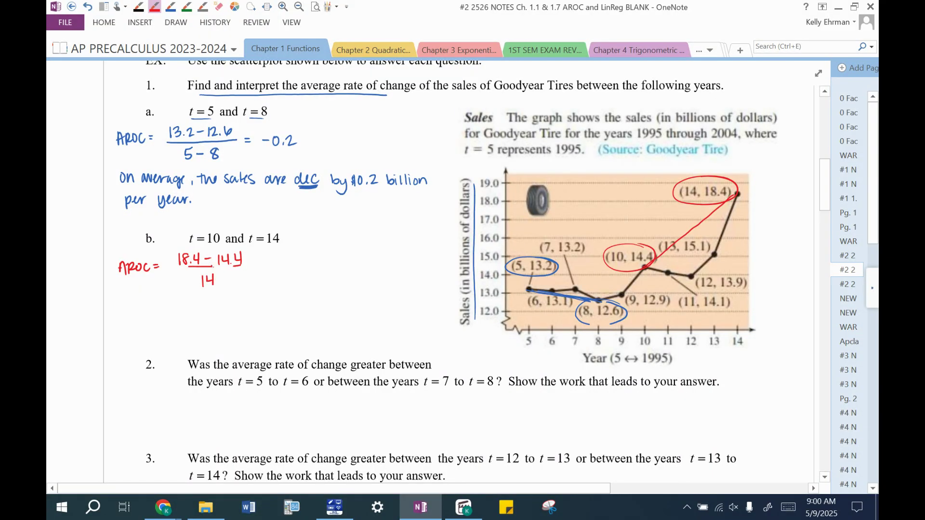
drag(212, 267, 243, 266)
drag(271, 265, 291, 264)
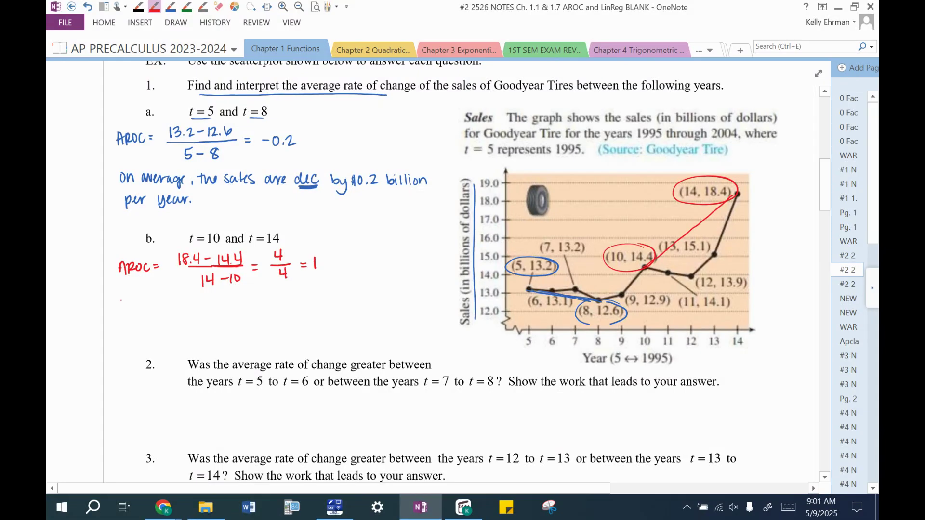
Write the interpretation "On avg, the sales are increasing by $1 billion per year." in red under the part b calculation.
drag(121, 300, 137, 308)
click(219, 6)
mouse_move(165, 310)
mouse_down()
mouse_move(152, 305)
mouse_move(167, 301)
mouse_up()
click(154, 6)
mouse_move(173, 303)
mouse_down()
mouse_move(169, 318)
mouse_move(193, 308)
mouse_up()
drag(188, 302, 231, 308)
mouse_move(237, 296)
mouse_down()
mouse_move(239, 308)
mouse_move(268, 307)
mouse_up()
drag(269, 307, 304, 308)
mouse_move(311, 300)
mouse_down()
mouse_move(357, 303)
mouse_move(360, 316)
mouse_move(397, 301)
mouse_up()
mouse_move(400, 288)
mouse_down()
mouse_move(402, 303)
mouse_move(442, 303)
mouse_up()
click(412, 299)
mouse_move(446, 295)
mouse_down()
mouse_move(447, 303)
mouse_move(452, 296)
mouse_up()
drag(454, 302, 460, 302)
mouse_move(120, 320)
mouse_down()
mouse_move(127, 329)
mouse_move(142, 322)
mouse_up()
mouse_move(151, 322)
mouse_down()
mouse_move(153, 336)
mouse_move(180, 329)
mouse_up()
drag(181, 329, 185, 322)
click(189, 321)
click(189, 328)
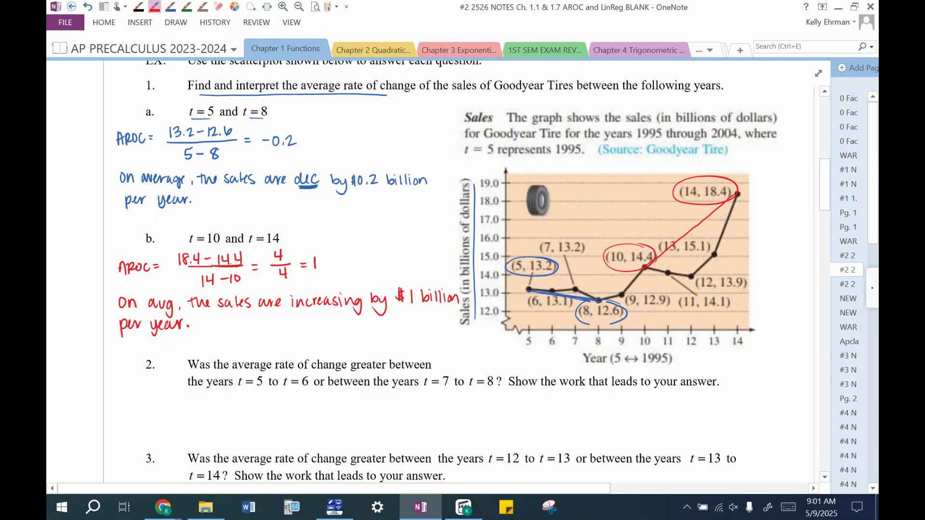
Examine questions 2 and 3 and the following data section, comparing the blank notes with the KEY page.
key(Escape)
scroll(679, 296, down, 2)
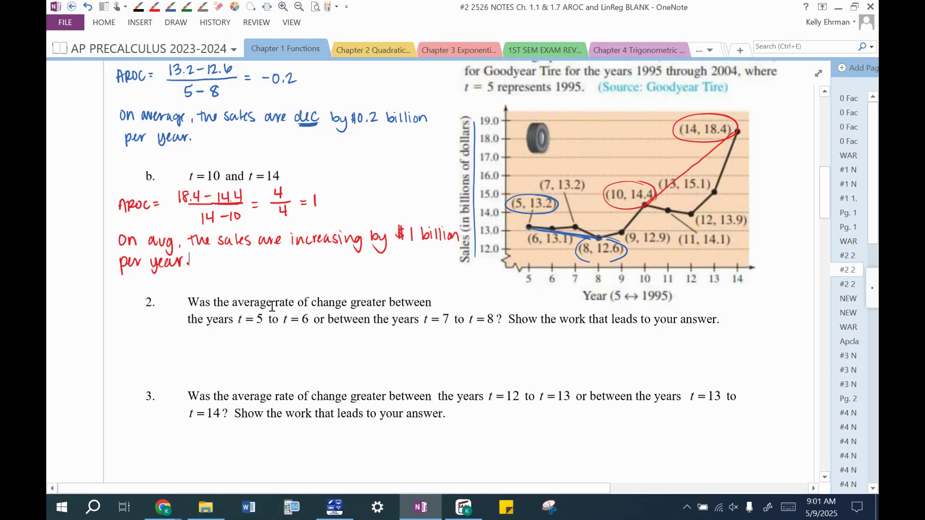
scroll(368, 334, down, 4)
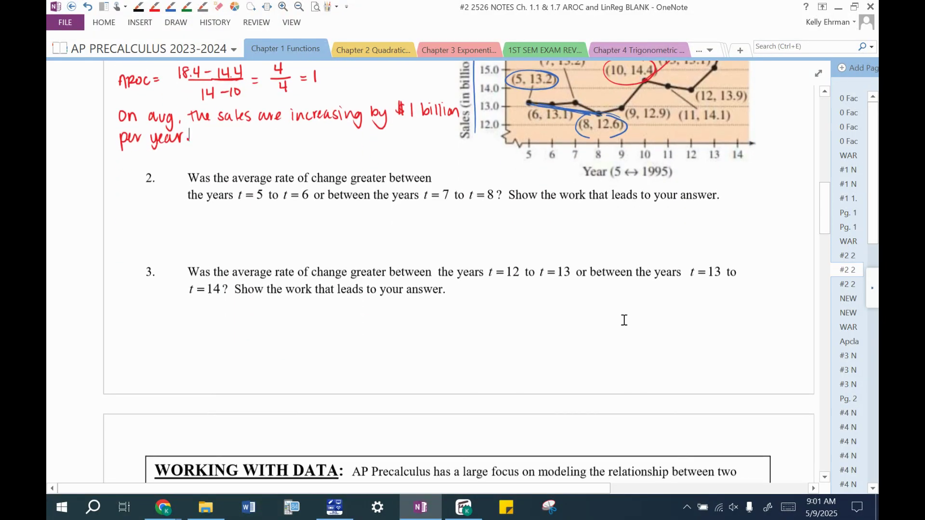
click(846, 286)
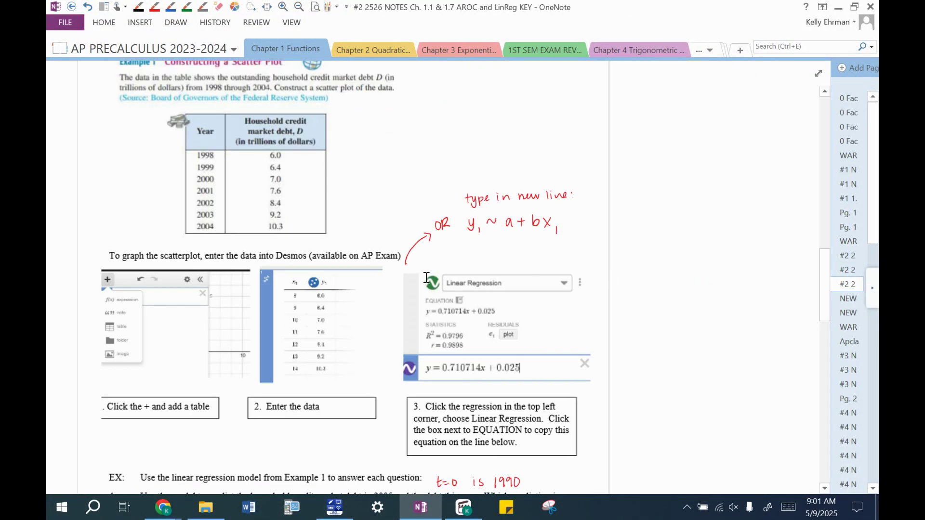
scroll(427, 275, down, 6)
scroll(416, 269, up, 6)
scroll(412, 235, up, 13)
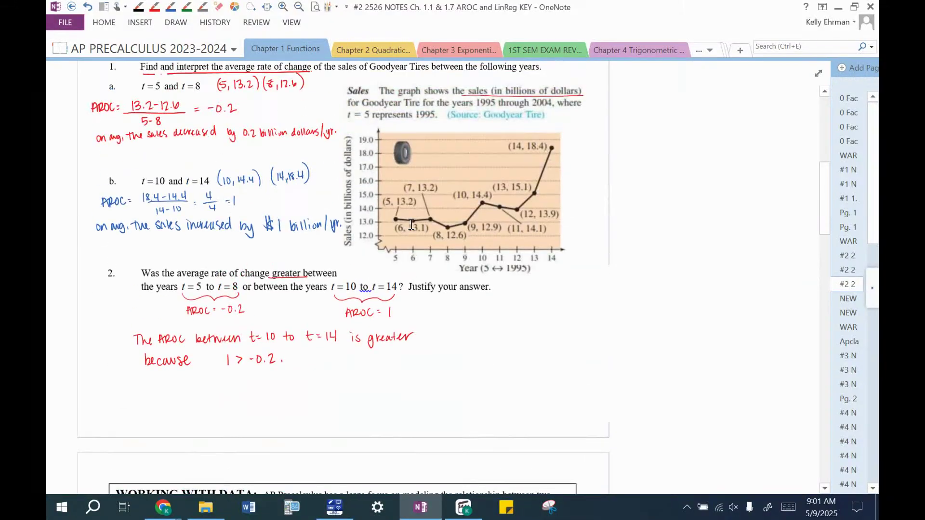
scroll(411, 224, up, 1)
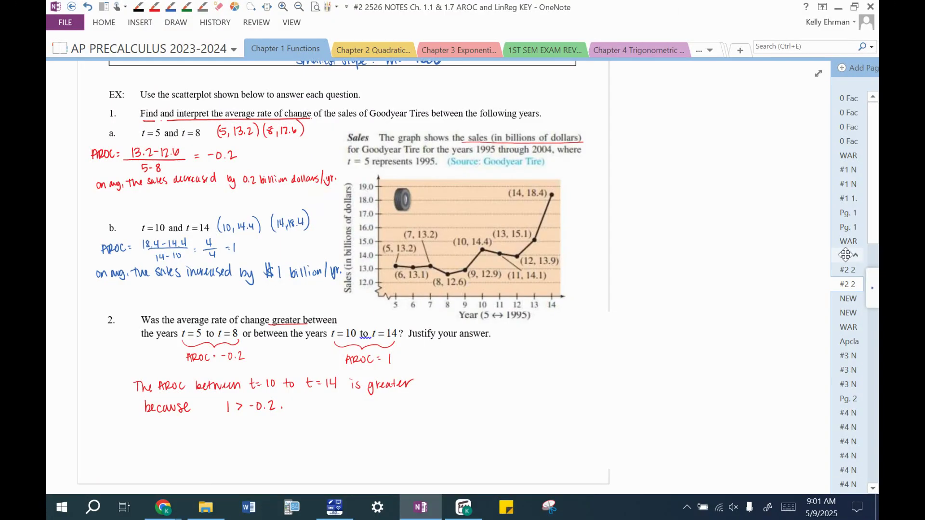
click(848, 270)
scroll(671, 258, down, 15)
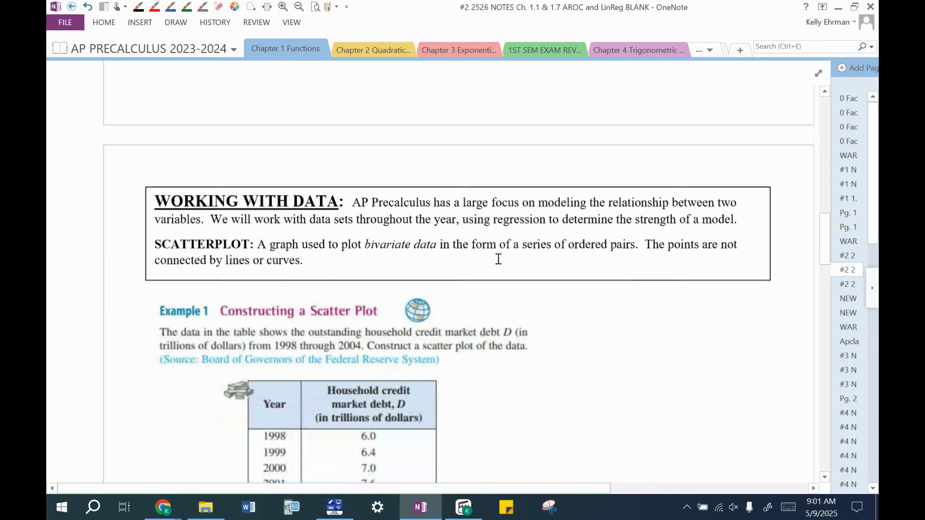
scroll(498, 259, down, 10)
scroll(499, 259, up, 18)
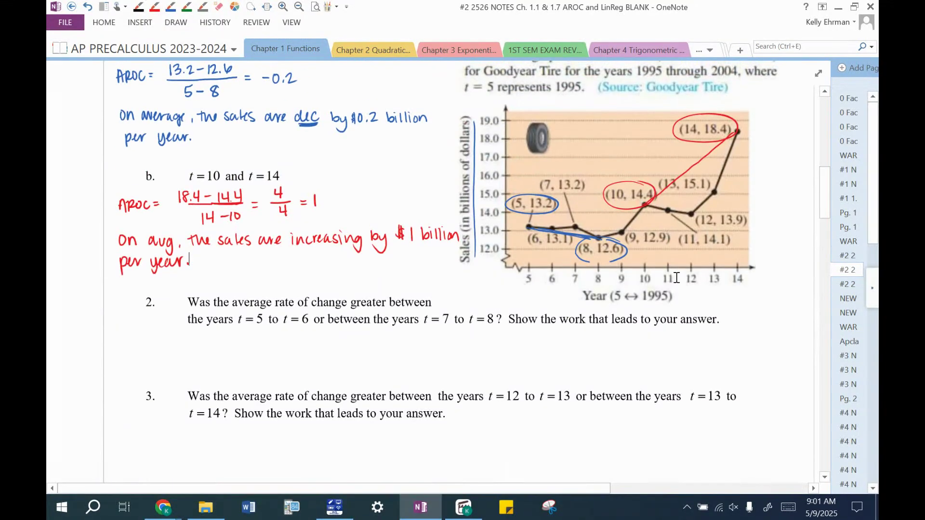
On the KEY notes page, erase the red handwritten answer and markings for question 2.
click(848, 284)
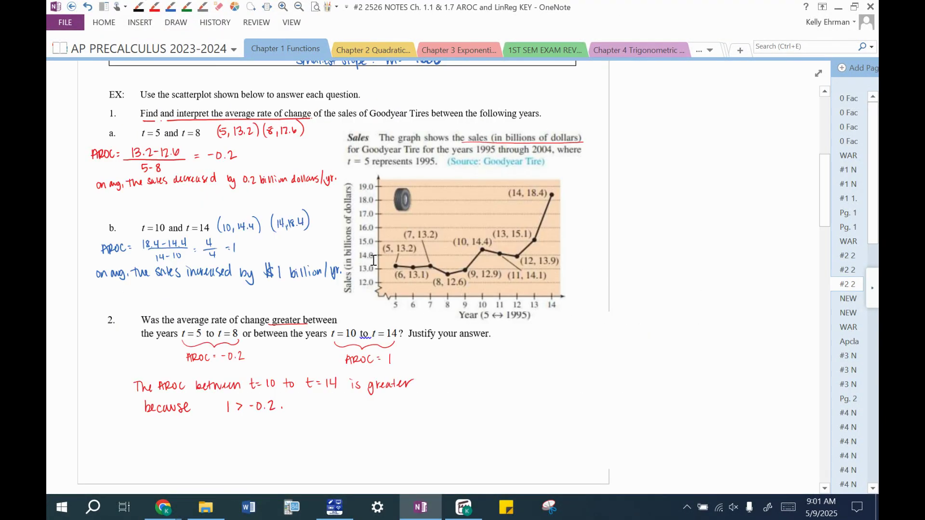
scroll(373, 260, up, 3)
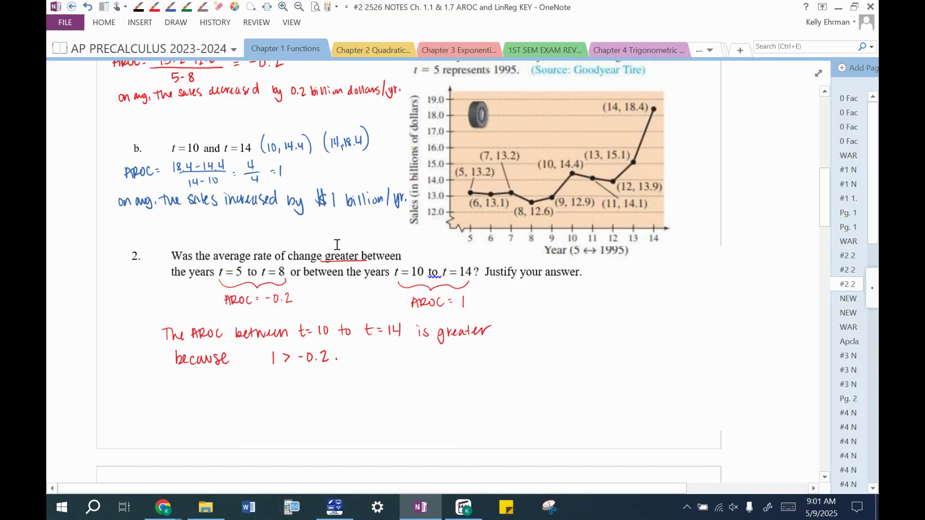
click(219, 7)
mouse_move(358, 262)
mouse_down()
mouse_move(261, 311)
mouse_move(412, 288)
mouse_move(430, 309)
mouse_move(173, 355)
mouse_move(485, 332)
mouse_move(427, 336)
mouse_move(311, 372)
mouse_move(475, 343)
mouse_move(265, 304)
mouse_move(193, 337)
mouse_up()
Underline "Justify your answer" in red in question 2.
click(153, 8)
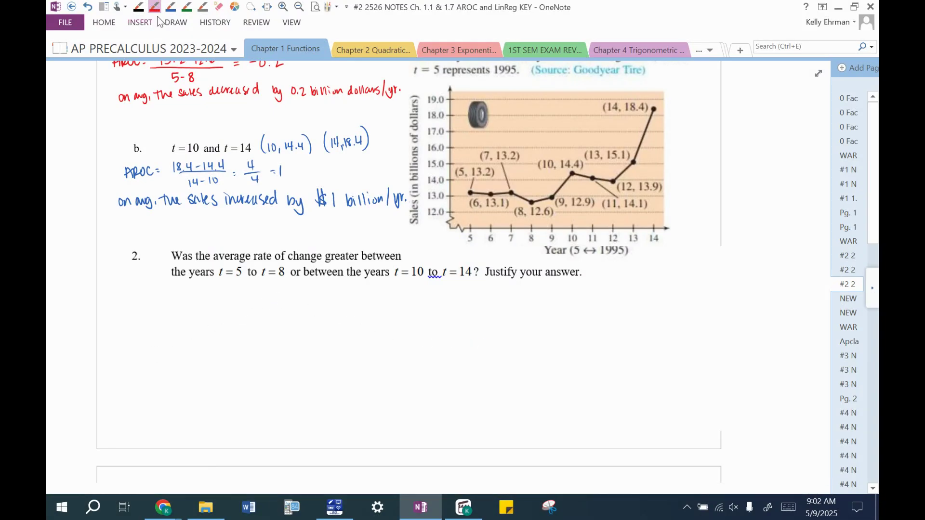
scroll(310, 225, up, 2)
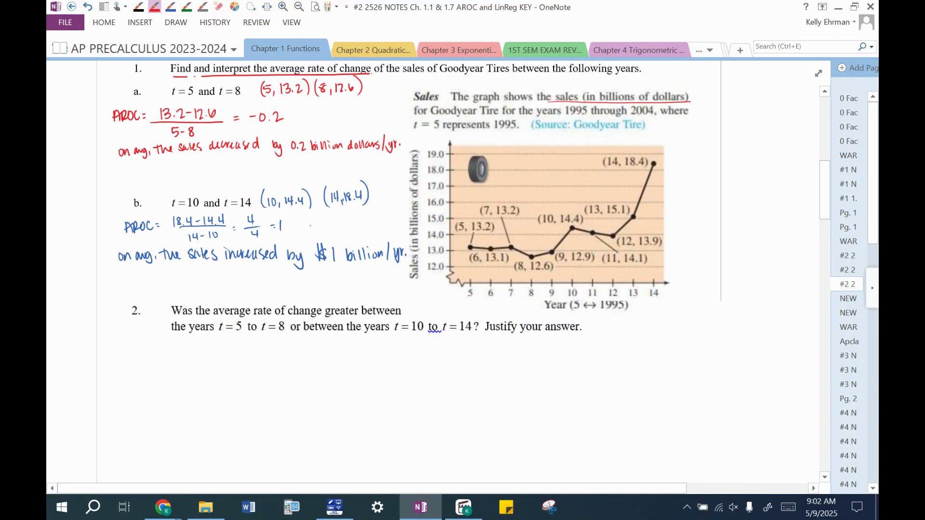
click(219, 7)
click(154, 6)
drag(493, 336, 552, 336)
Handwrite "The AROC was greater between t=10 to t=14" in red under question 2.
drag(153, 350, 152, 363)
mouse_move(146, 351)
mouse_down()
mouse_move(182, 363)
mouse_move(201, 354)
mouse_move(247, 366)
mouse_move(265, 355)
mouse_move(291, 358)
mouse_up()
drag(291, 359, 321, 359)
drag(322, 357, 334, 360)
drag(329, 354, 350, 353)
drag(348, 357, 399, 354)
drag(398, 351, 405, 352)
drag(398, 355, 412, 360)
mouse_move(419, 349)
mouse_down()
mouse_move(417, 358)
mouse_move(441, 352)
mouse_up()
drag(441, 352, 481, 362)
drag(485, 349, 492, 364)
Complete the question 2 answer with "because 1 > −0.2." in red on the second line.
mouse_move(154, 374)
mouse_down()
mouse_move(161, 386)
mouse_move(211, 387)
mouse_up()
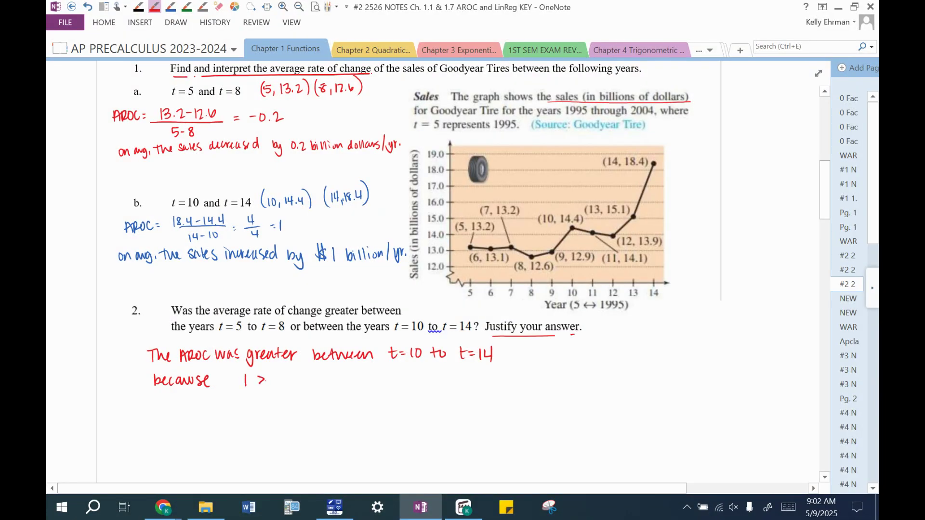
drag(275, 380, 285, 380)
drag(285, 377, 301, 385)
click(295, 384)
key(Escape)
On the BLANK notes page, handwrite "(2 variables)" in red beneath "bivariate data" in the scatterplot definition.
scroll(490, 358, down, 2)
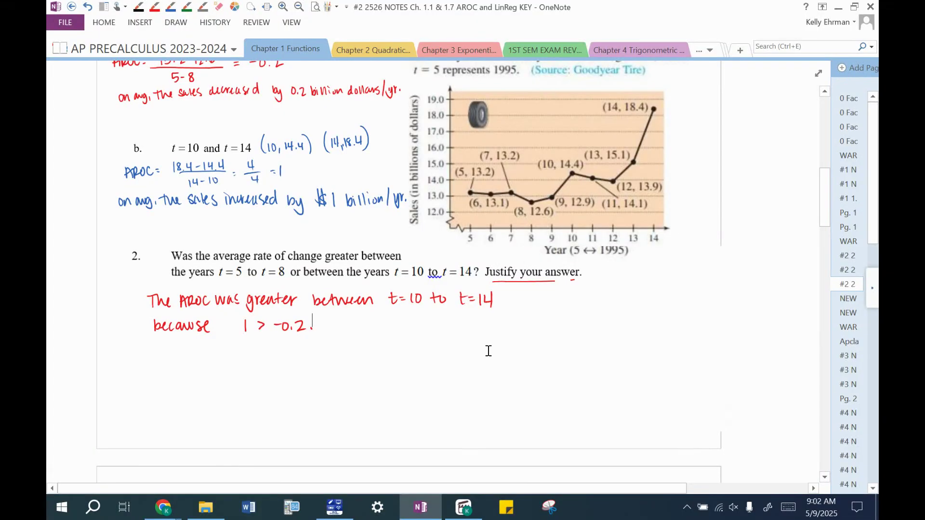
scroll(489, 351, down, 3)
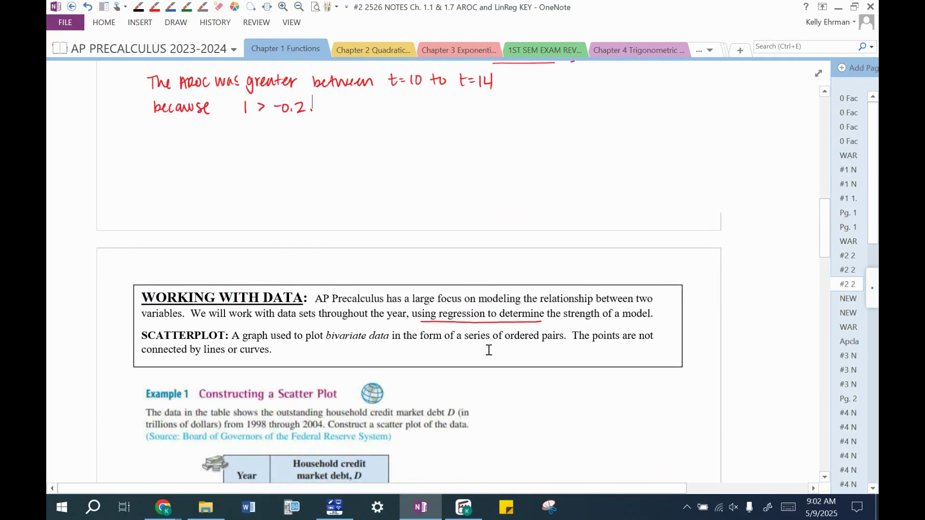
scroll(490, 349, down, 3)
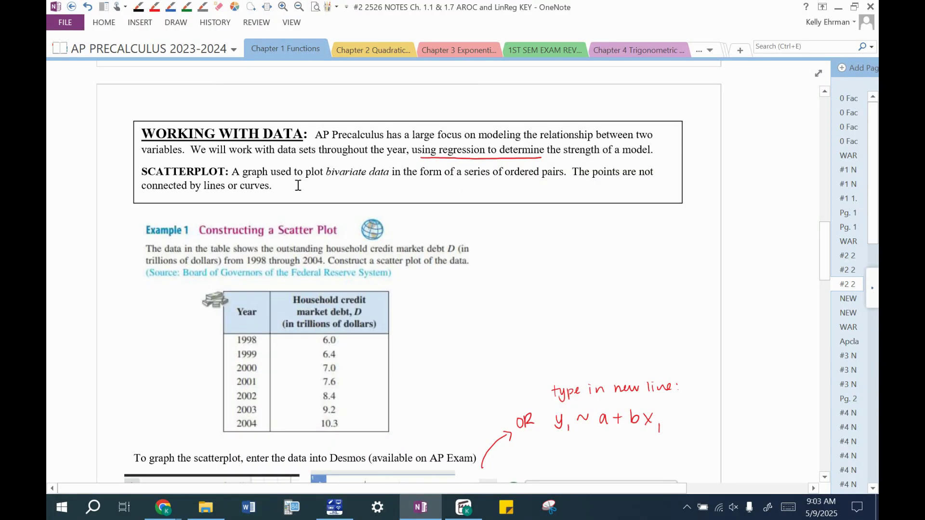
scroll(314, 210, down, 1)
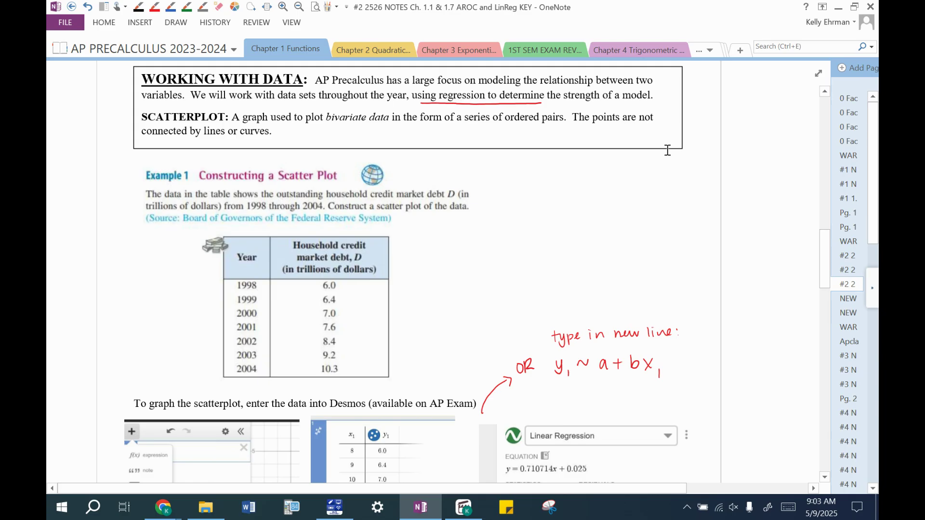
click(844, 271)
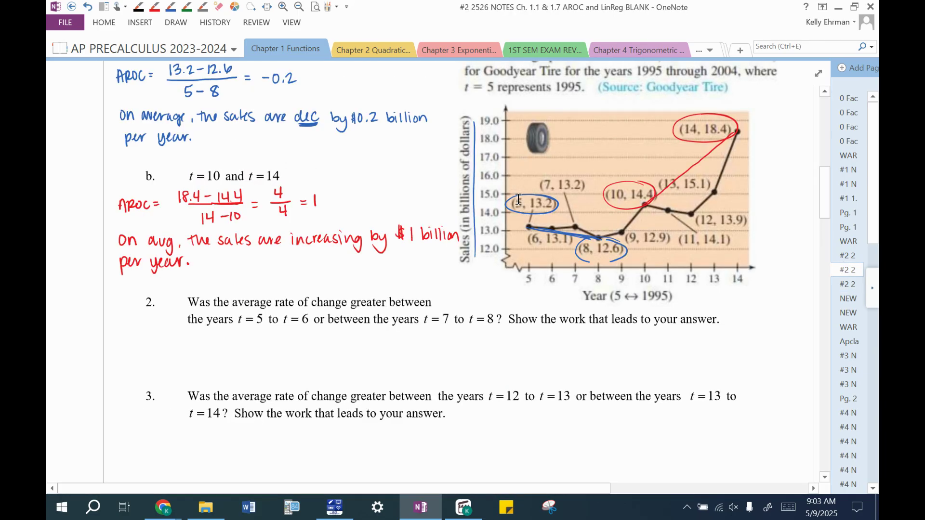
scroll(513, 192, up, 2)
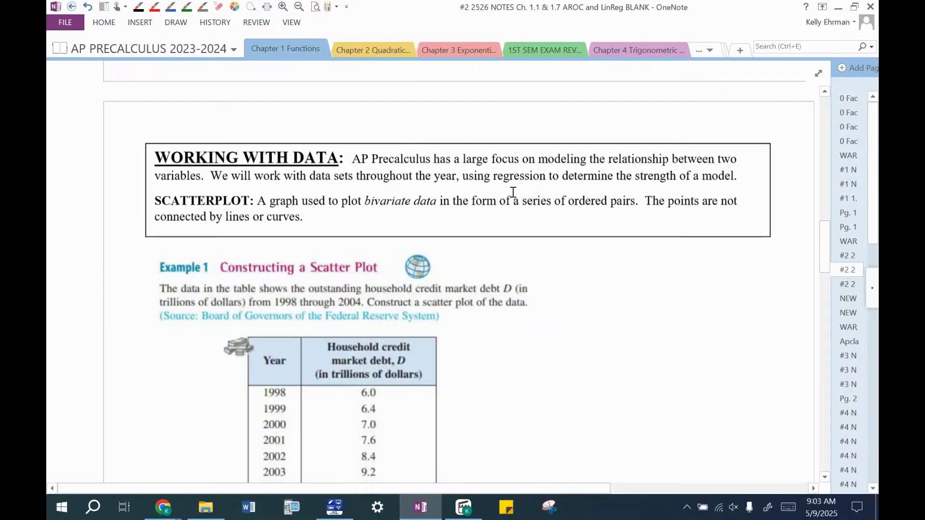
scroll(520, 196, down, 1)
click(154, 7)
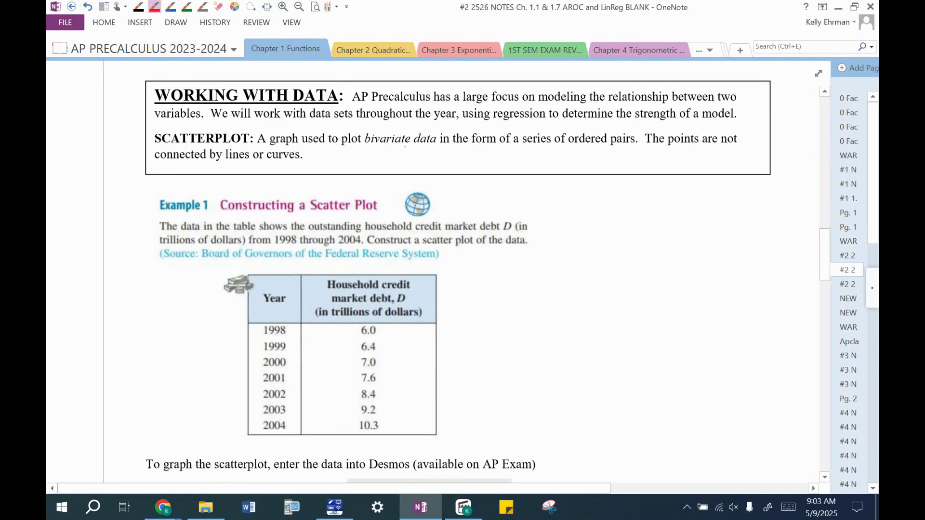
drag(370, 149, 369, 160)
click(427, 155)
drag(409, 153, 434, 158)
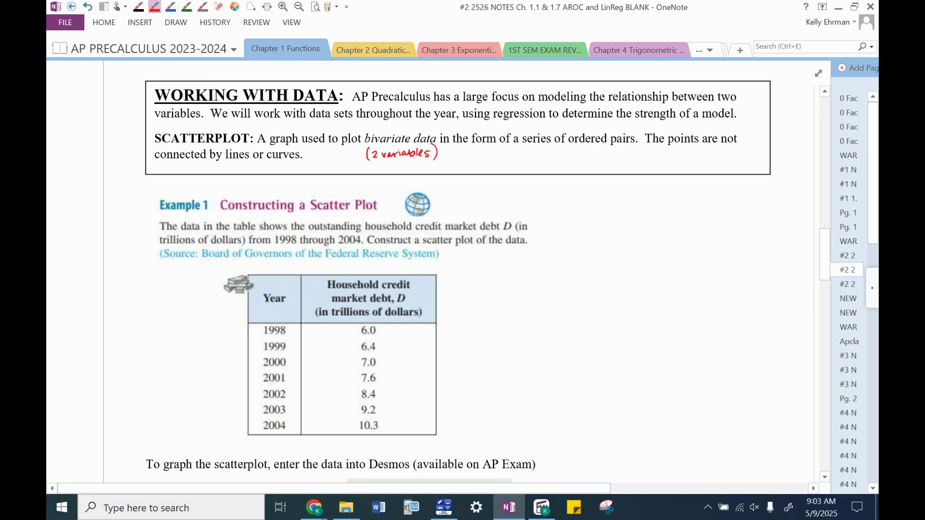
Place the notes side by side with the Desmos Graphing Calculator, showing Example 1's household credit market debt table.
key(XF86TouchpadToggle)
drag(416, 2, 46, 40)
scroll(278, 212, down, 1)
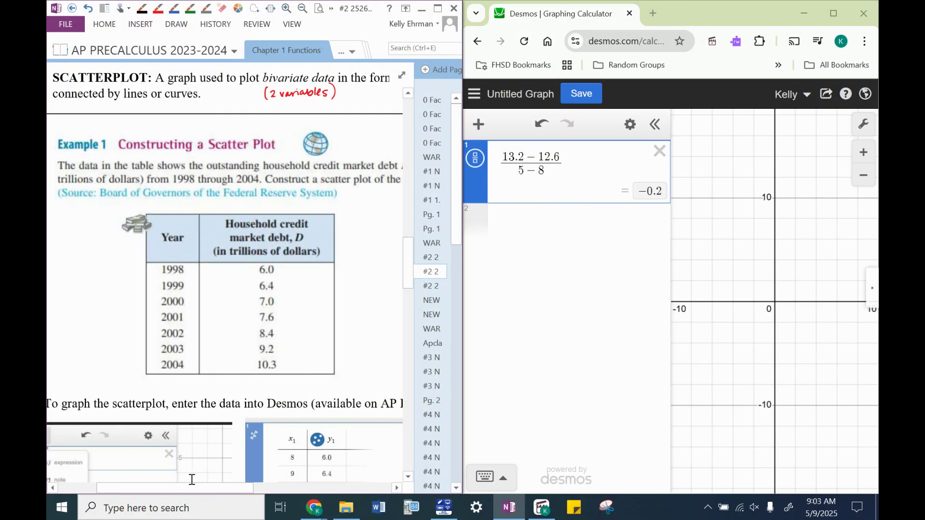
drag(196, 488, 216, 489)
scroll(196, 411, down, 3)
scroll(195, 411, down, 1)
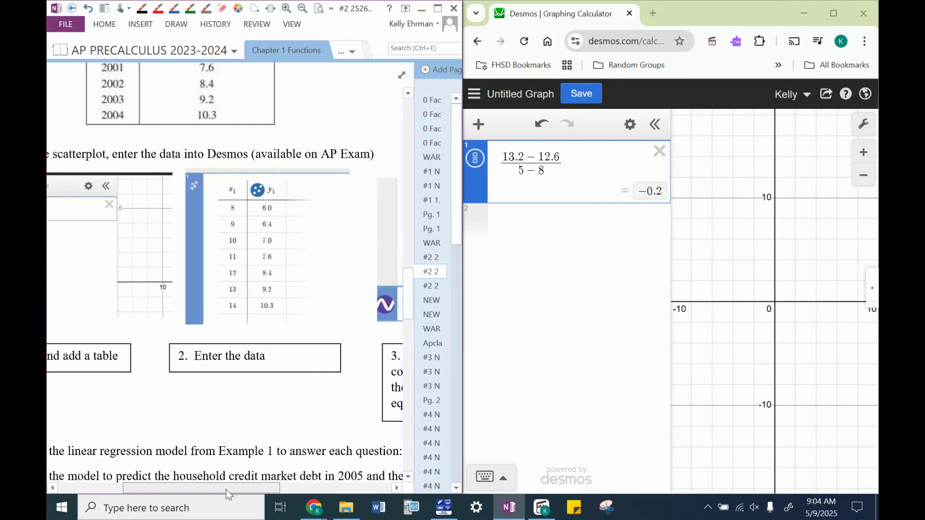
scroll(244, 360, up, 2)
scroll(244, 361, up, 2)
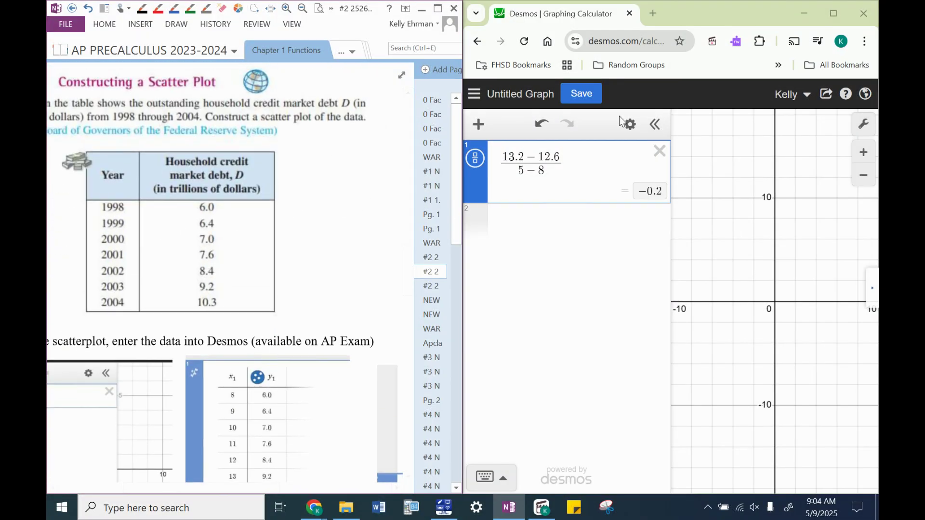
Delete the fraction expression in Desmos and insert a table in its place.
click(659, 151)
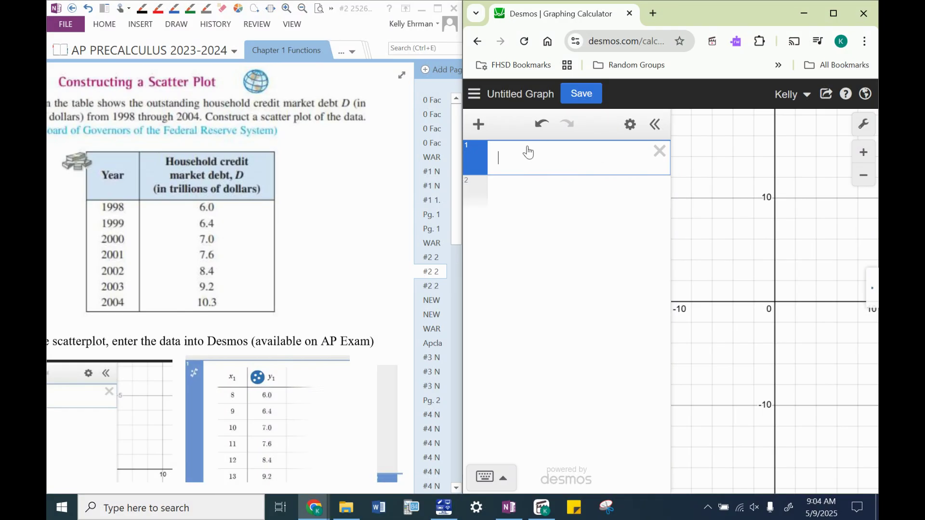
click(478, 126)
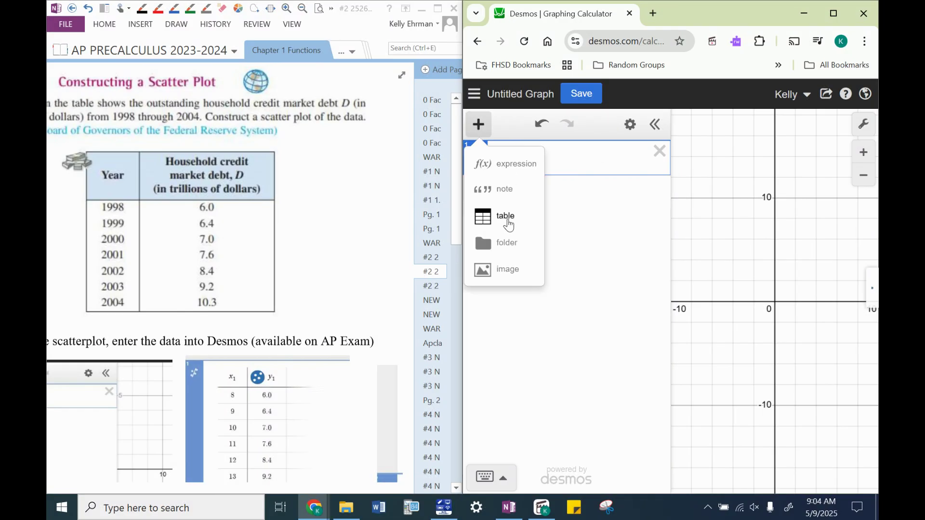
click(507, 222)
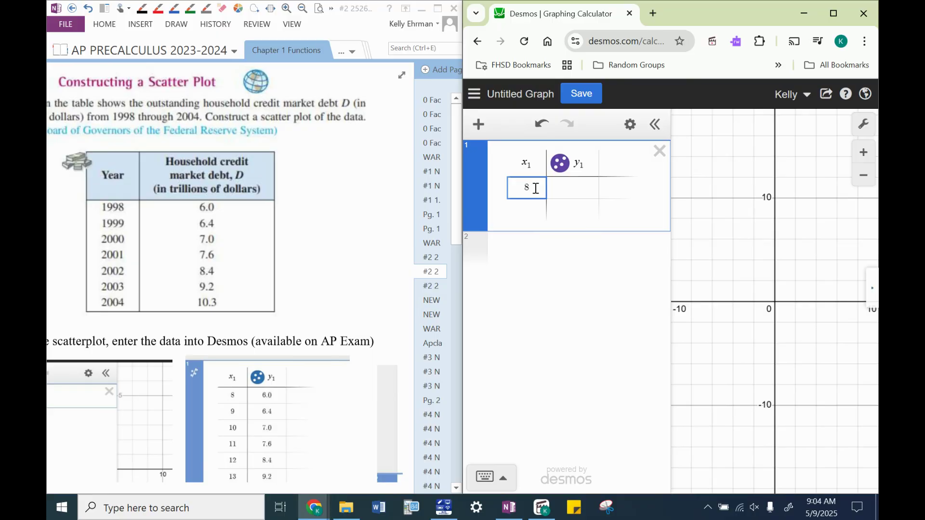
Fill the table's x1 column with the years as 8, 9, 10, 11, 12, 13 and 14.
key(Return)
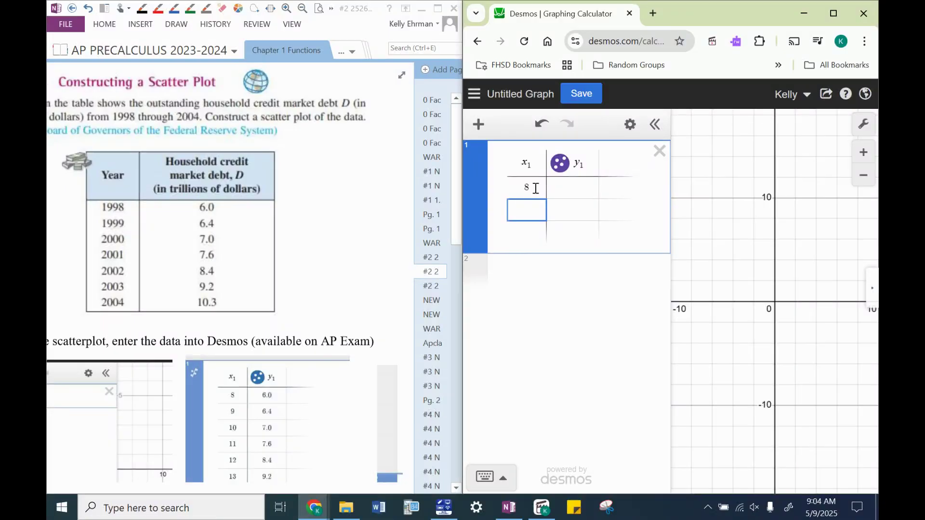
text(9)
key(Return)
key(Return)
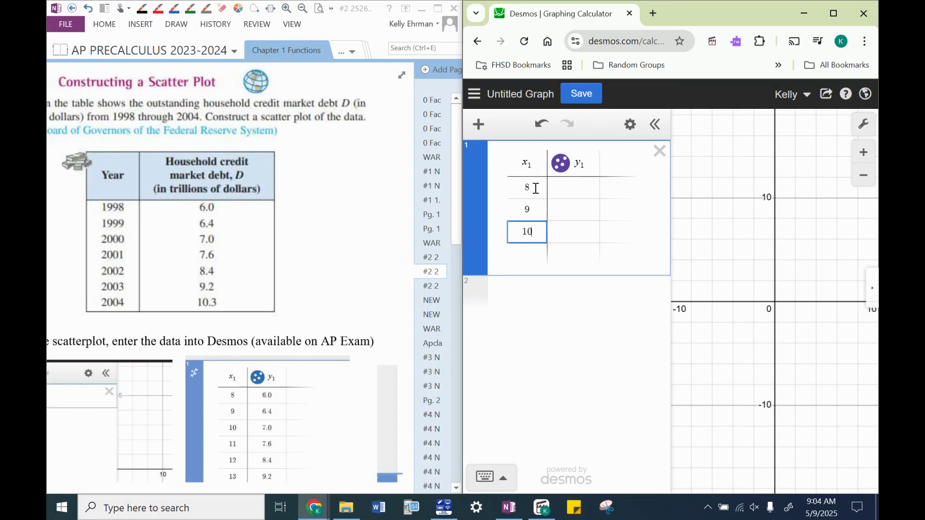
key(Return)
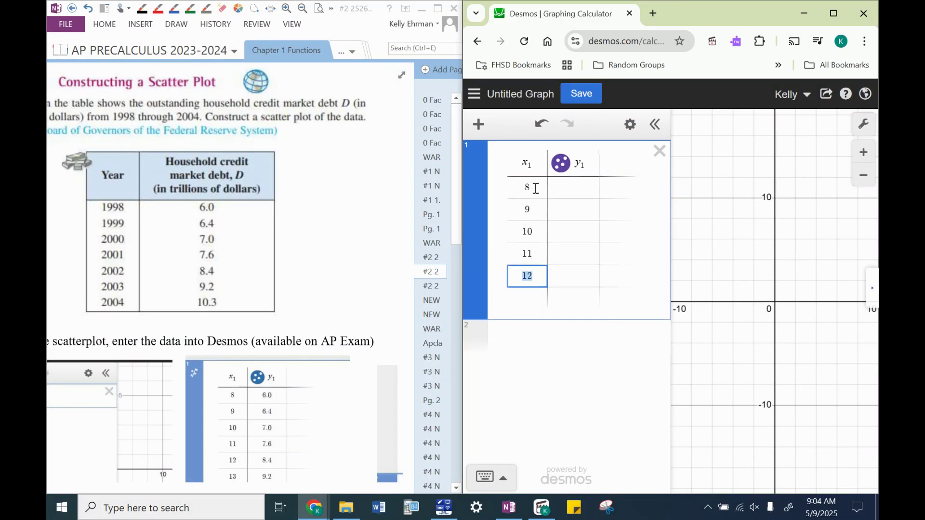
key(Return)
key(Return)
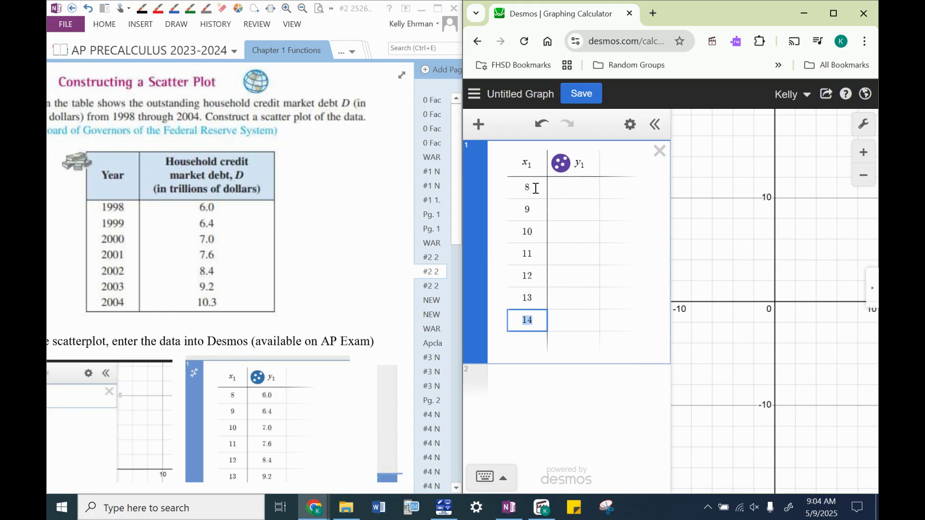
Fill the y1 column from the first row down with 6.0, 6.4, 7.0, 7.6, 8.4, 9.2 and 10.3.
key(Right)
key(Right)
key(Up)
key(Up)
key(Up)
key(Up)
key(Up)
key(Up)
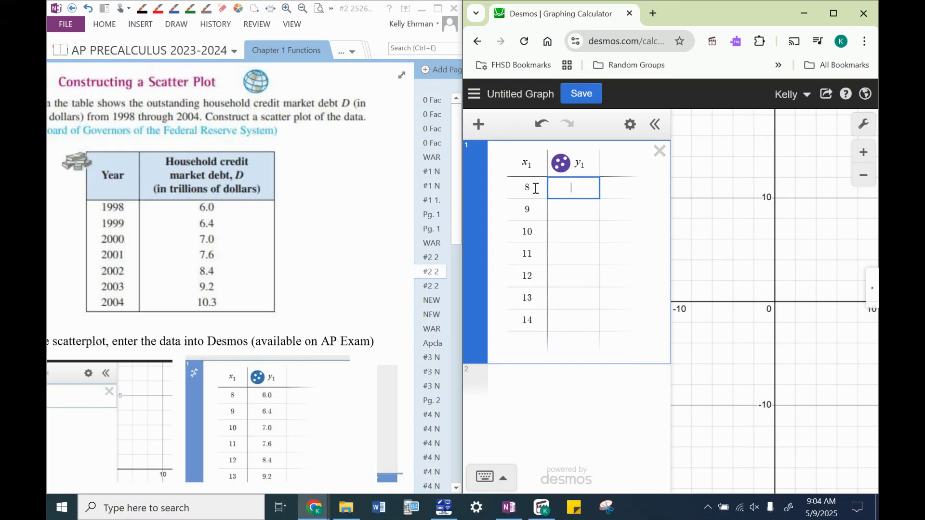
text(6.0)
key(Return)
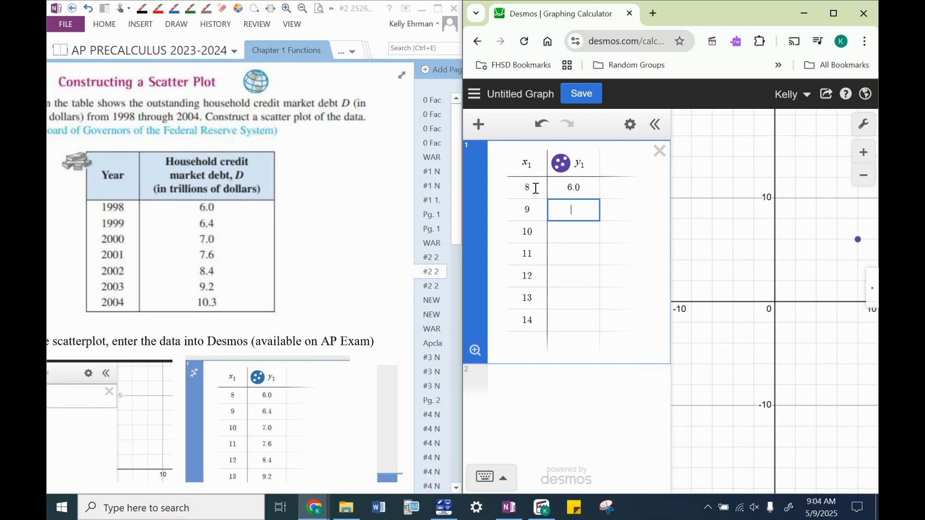
text(6.4)
key(Return)
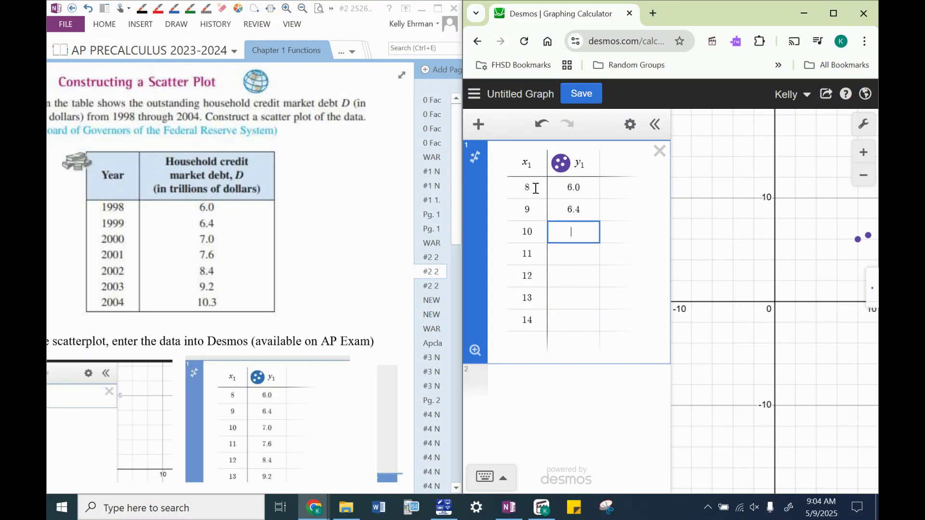
text(7.0)
key(Return)
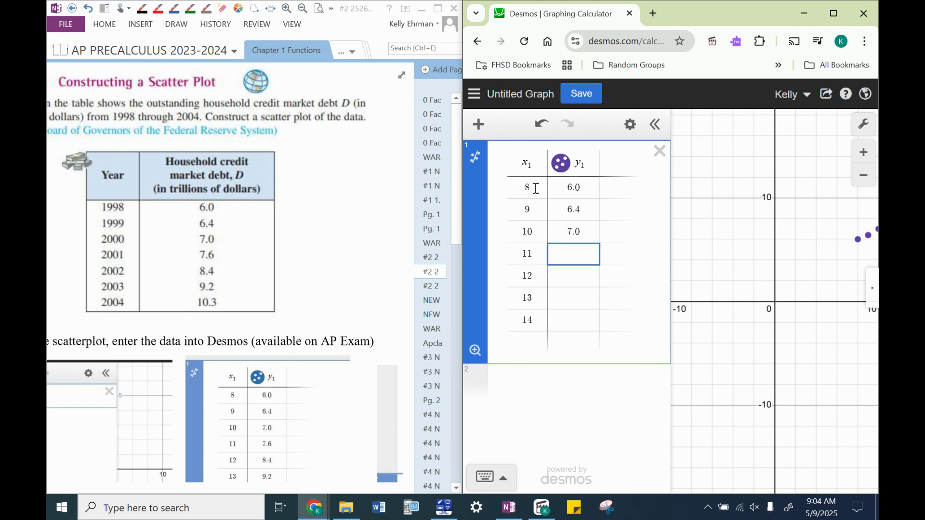
text(7.6)
key(Return)
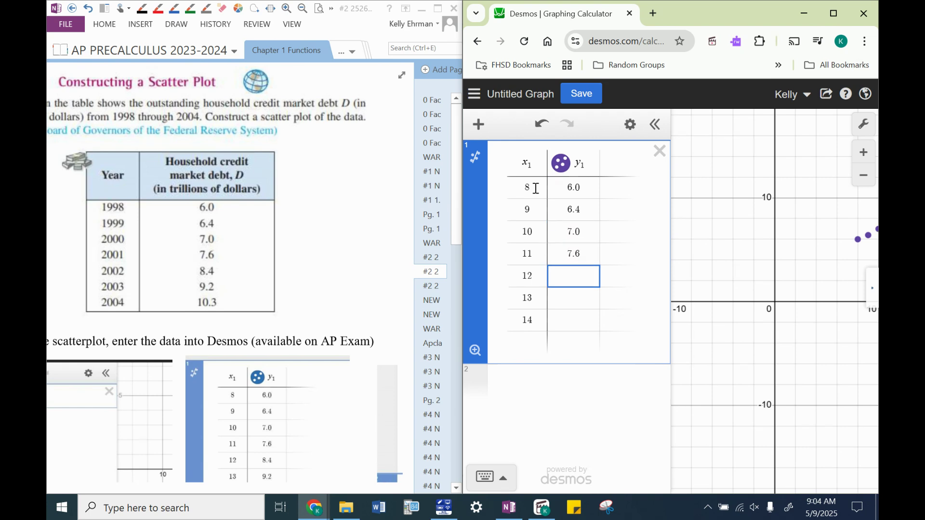
text(8.4)
key(Return)
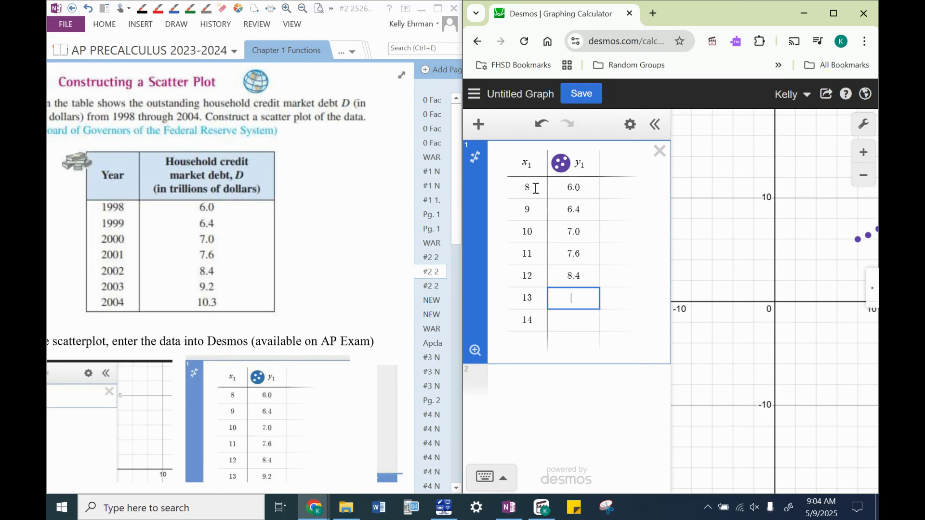
text(9.2)
key(Return)
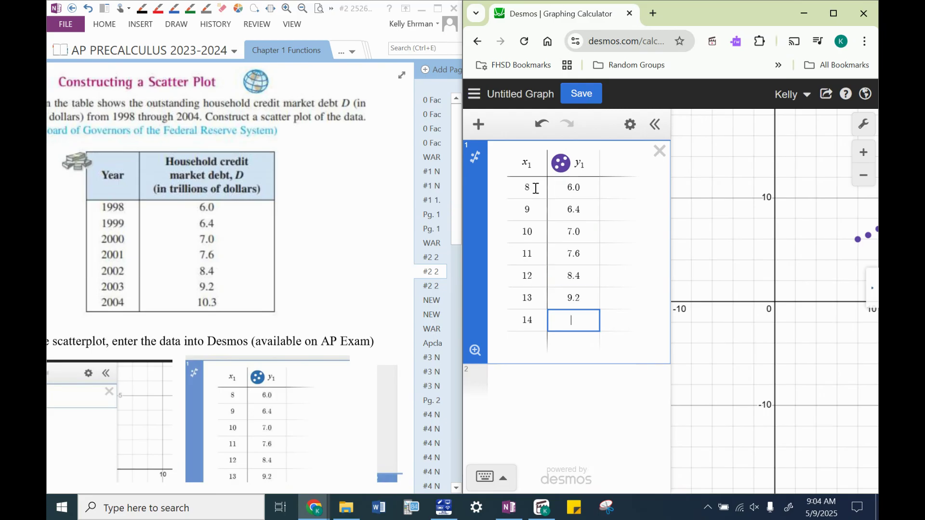
text(10.3)
key(Return)
Check the entered y1 values row by row against the household credit market debt table.
key(Up)
key(Up)
key(Up)
key(Up)
key(Up)
key(Up)
key(Down)
key(Down)
key(Down)
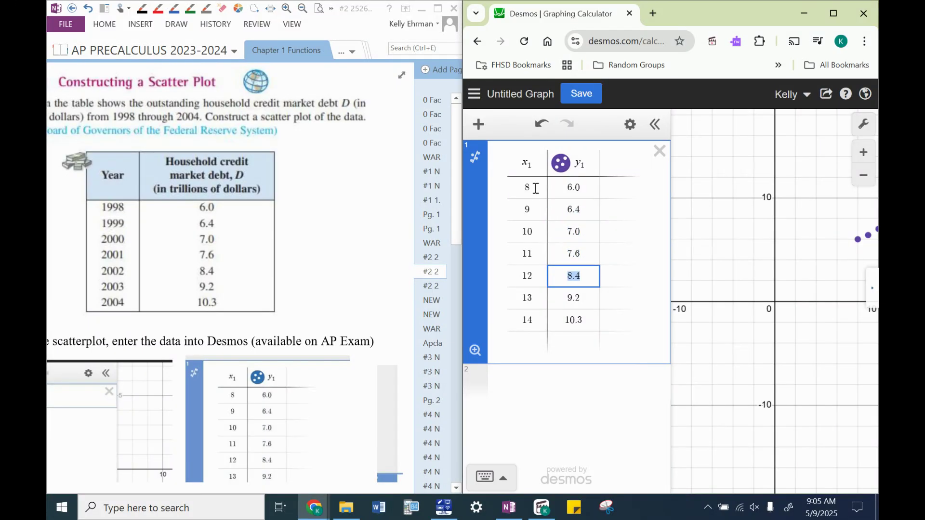
key(Down)
key(Down)
key(Down)
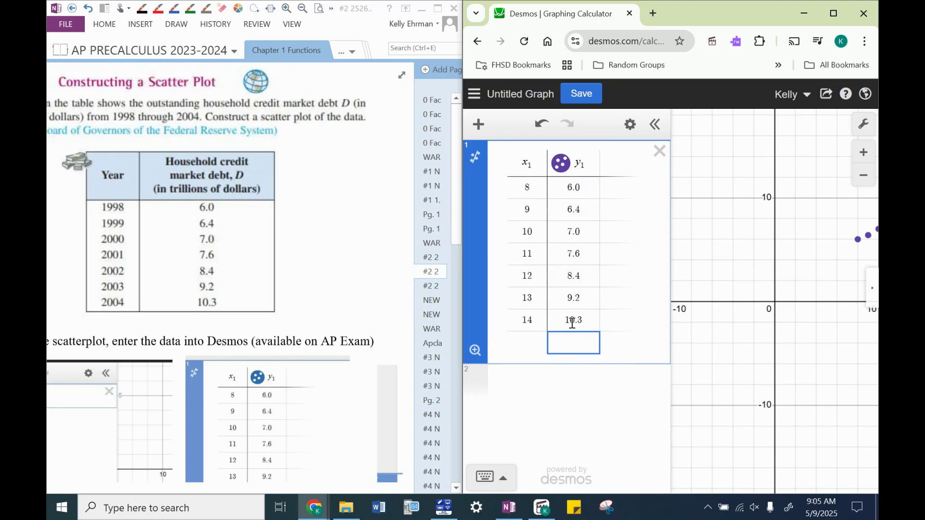
Zoom the graph to fit the data points, add a linear regression to the table and open the list of regression types.
click(475, 351)
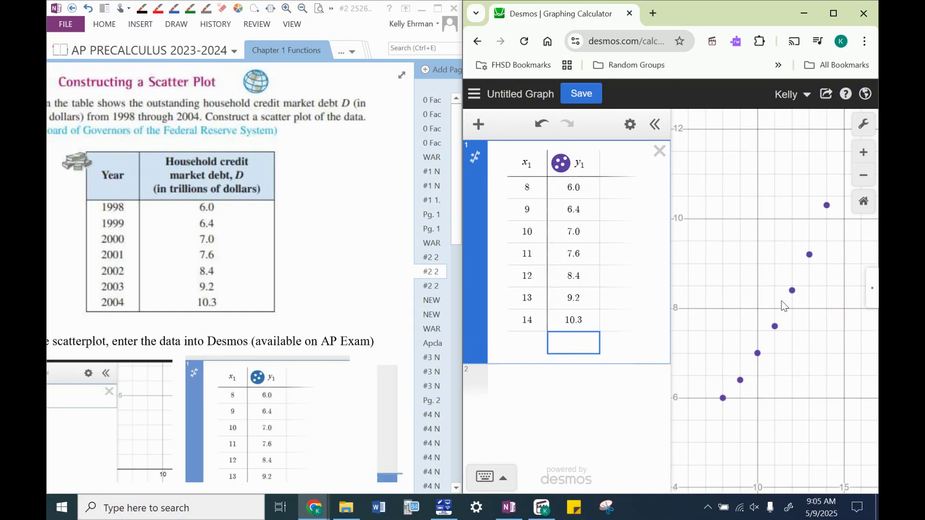
click(476, 161)
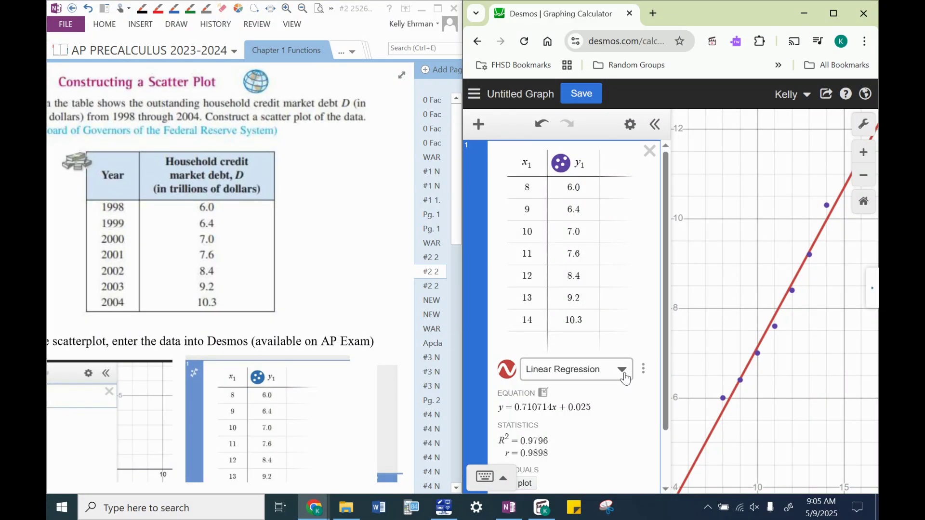
scroll(624, 371, down, 2)
click(623, 303)
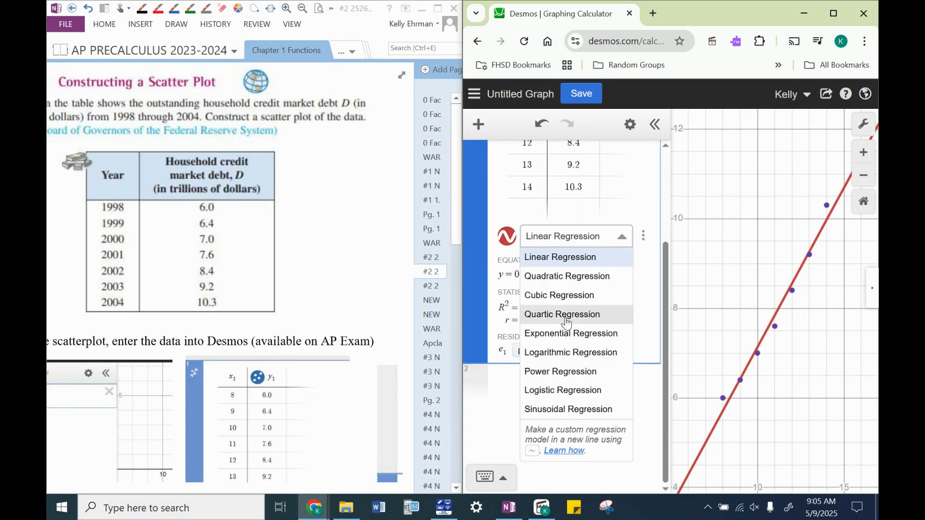
Keep Linear Regression as the regression type and copy its equation into a new expression line below the table.
click(621, 238)
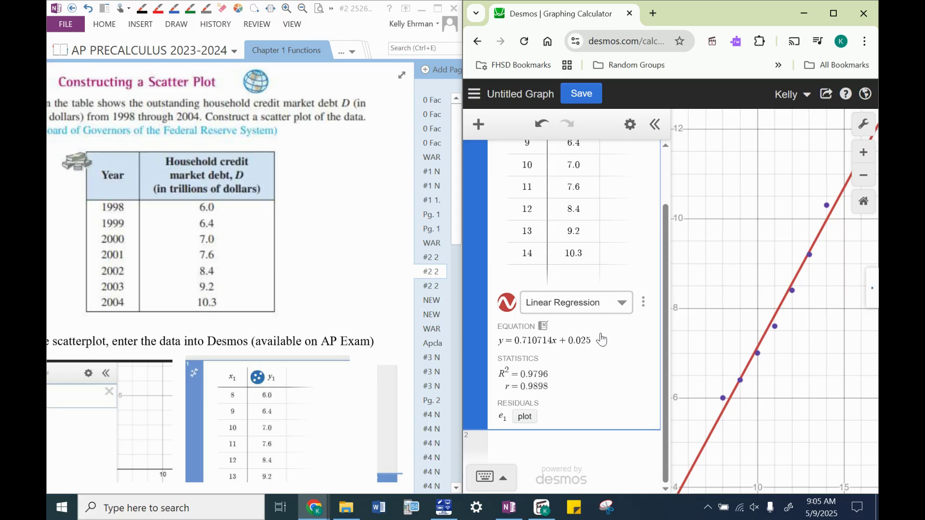
click(543, 328)
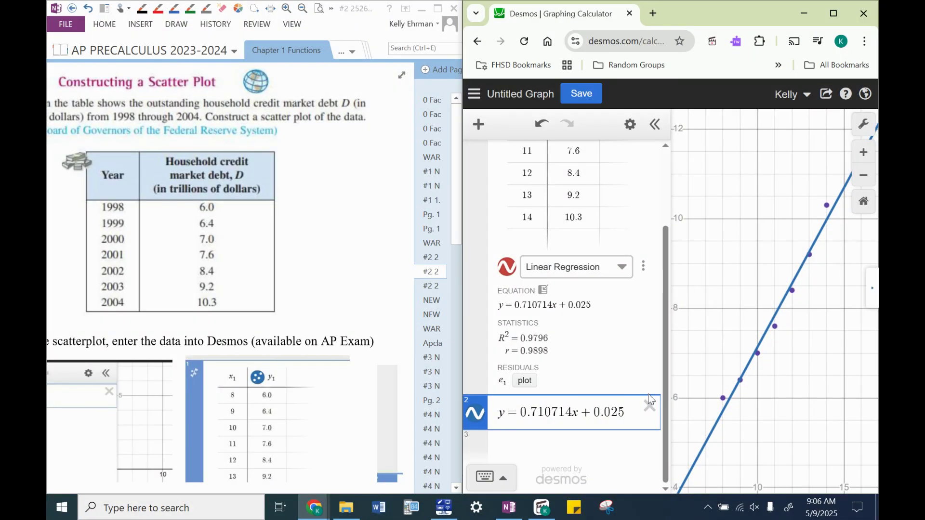
Enter the custom regression y1 ~ a + bx1 in a new expression line and compare its parameters with the table's regression.
click(554, 439)
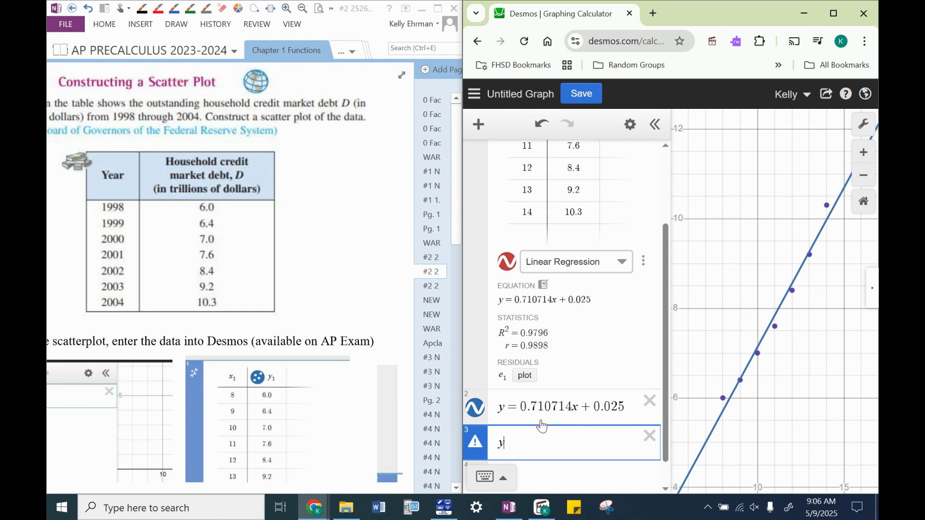
text(_1 )
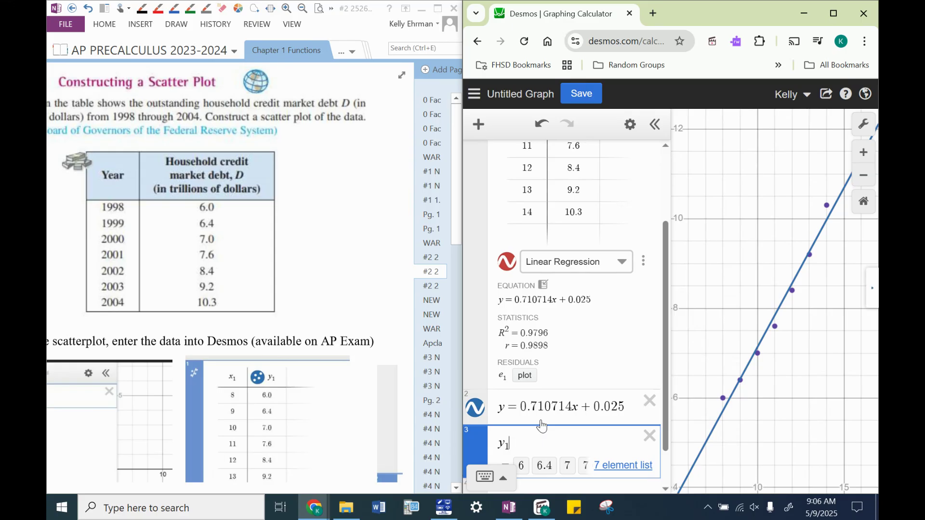
text(~ )
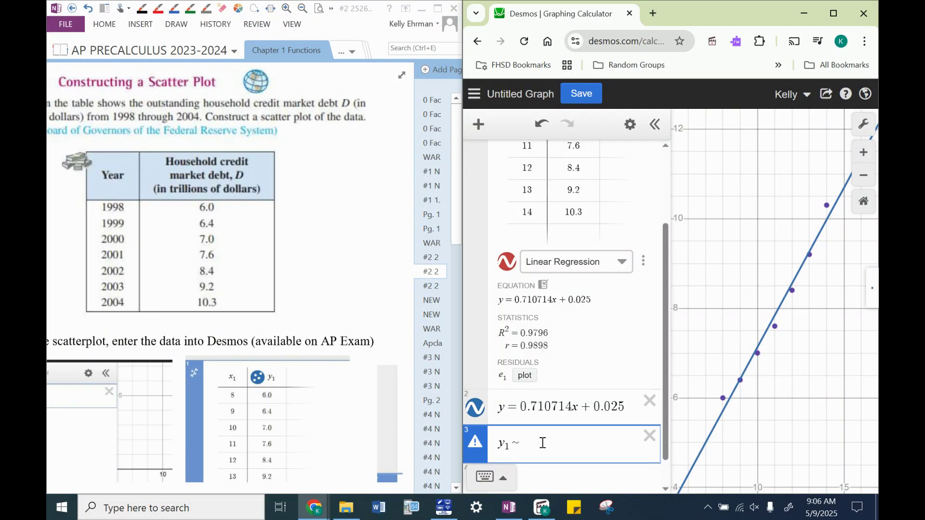
text(a)
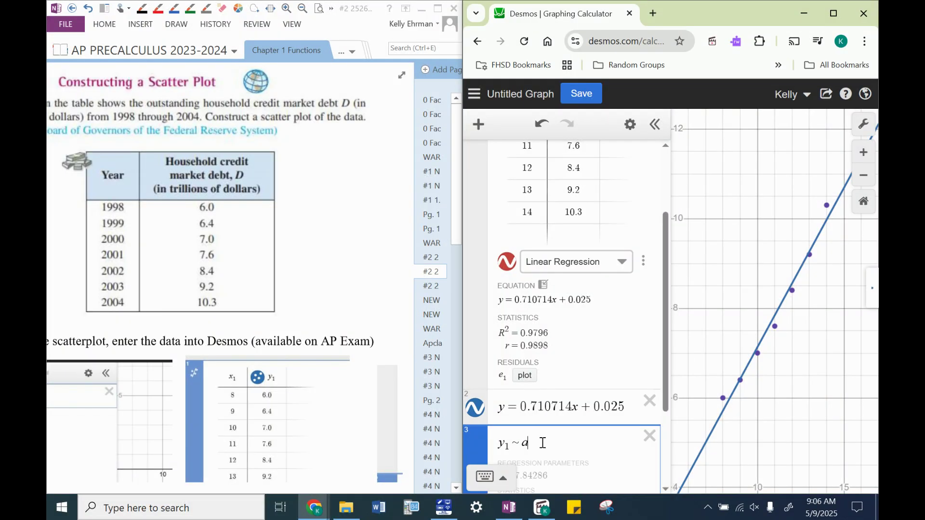
text( + b)
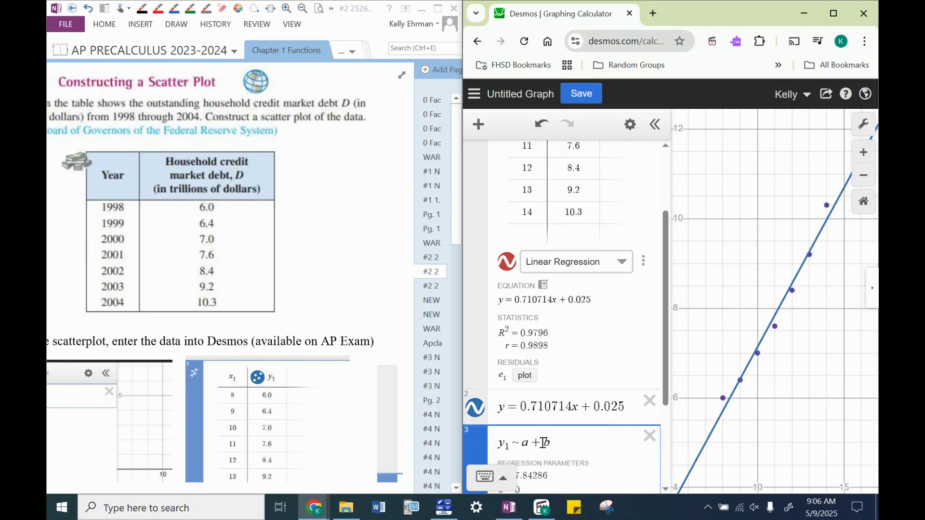
text(x_1)
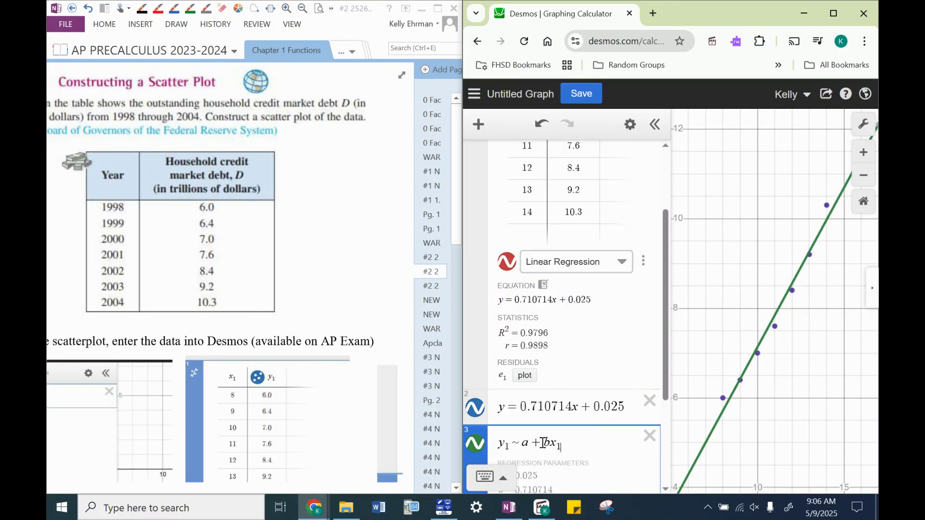
scroll(600, 375, down, 3)
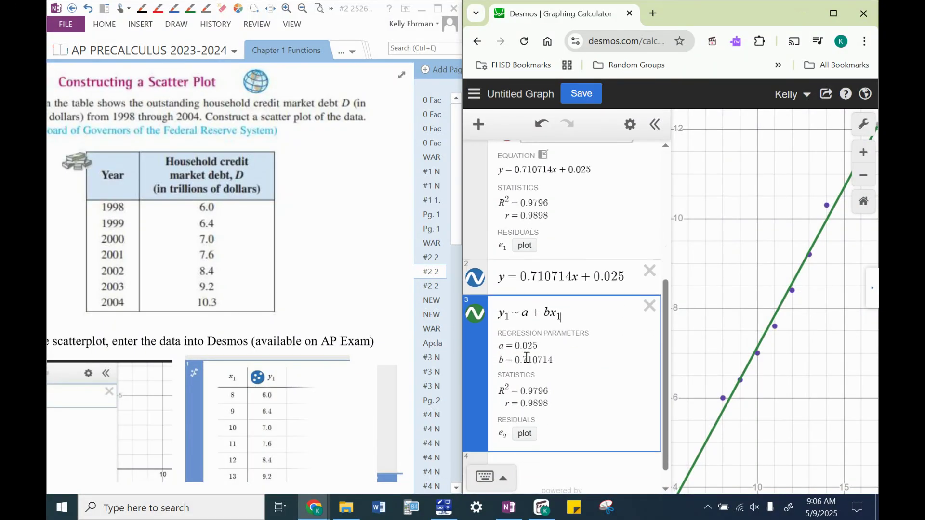
scroll(569, 357, up, 2)
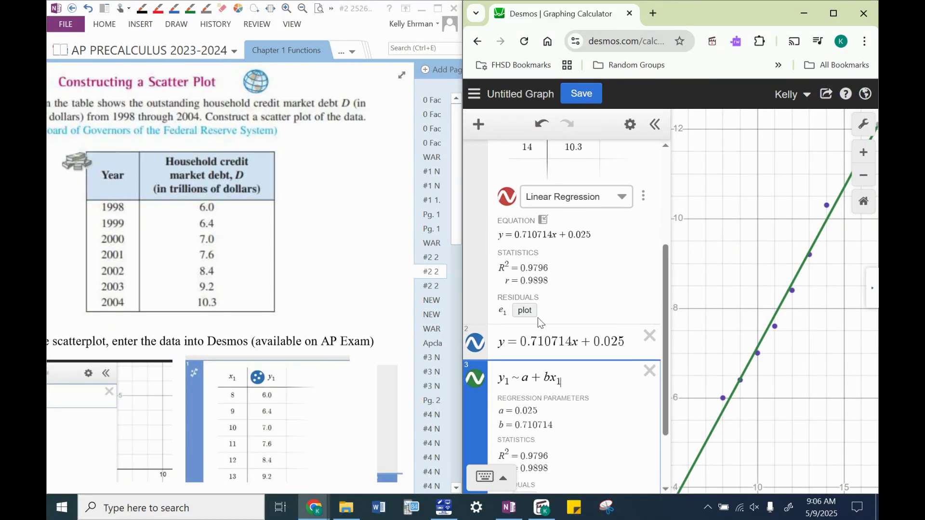
scroll(551, 337, down, 2)
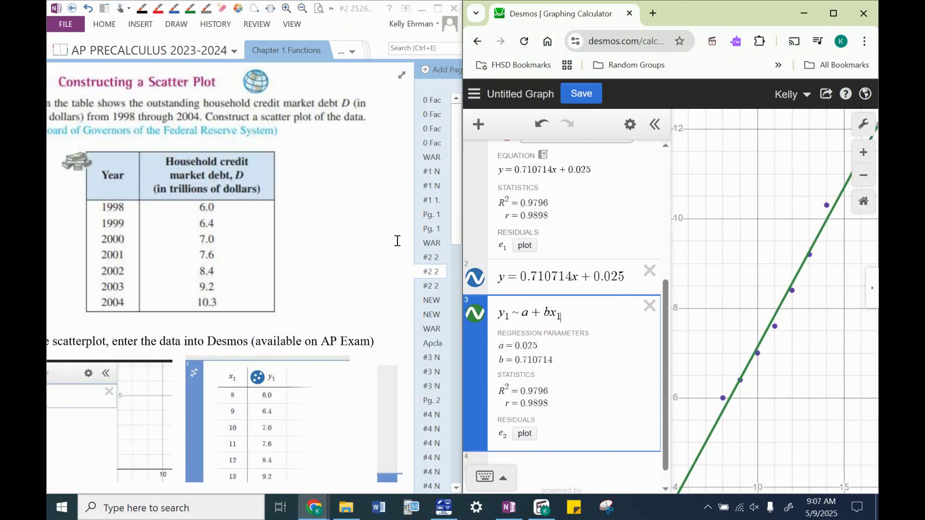
Switch to the OneNote notes and handwrite D = 0.711x + 0.025 in blue below the "add a table" instruction box.
click(336, 236)
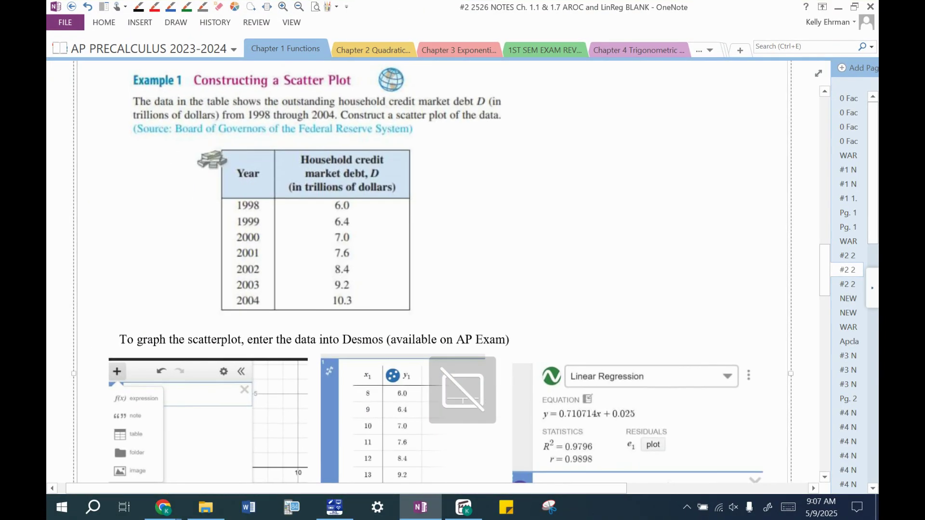
scroll(642, 211, down, 6)
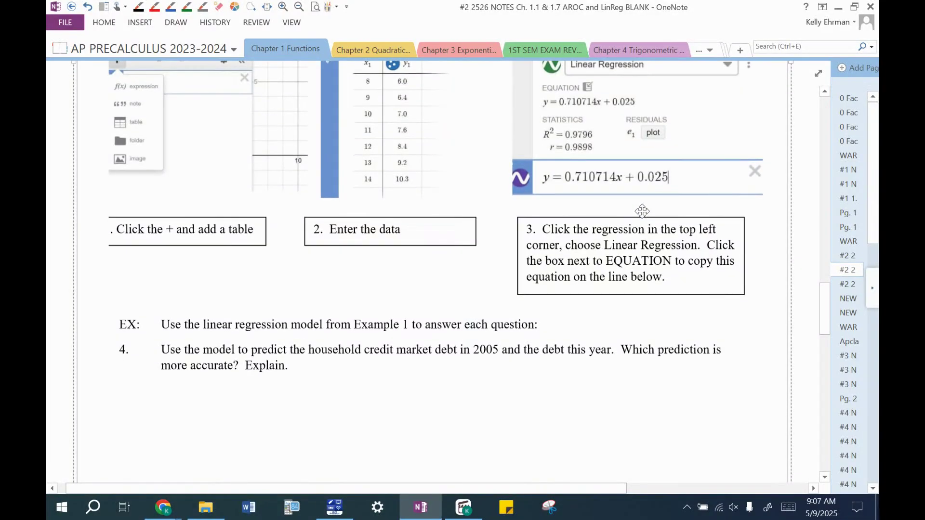
click(170, 7)
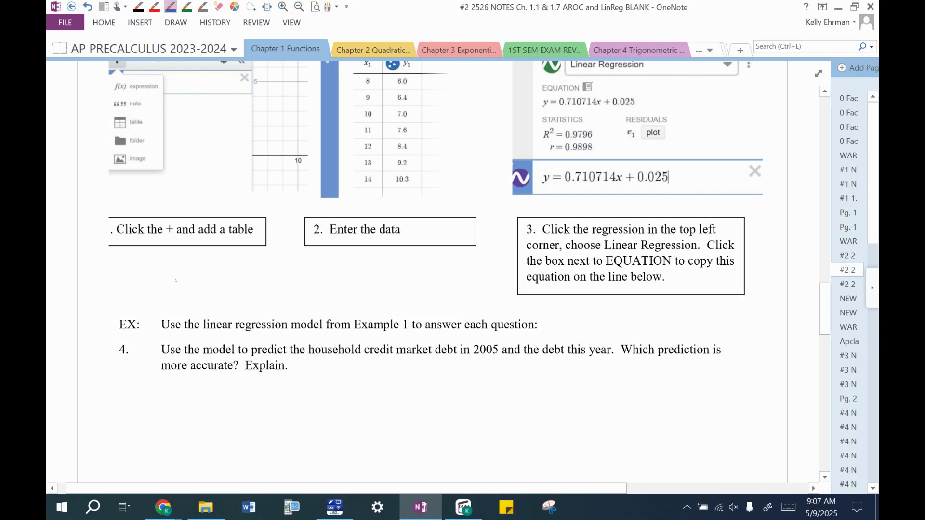
drag(176, 278, 180, 296)
drag(185, 308, 186, 288)
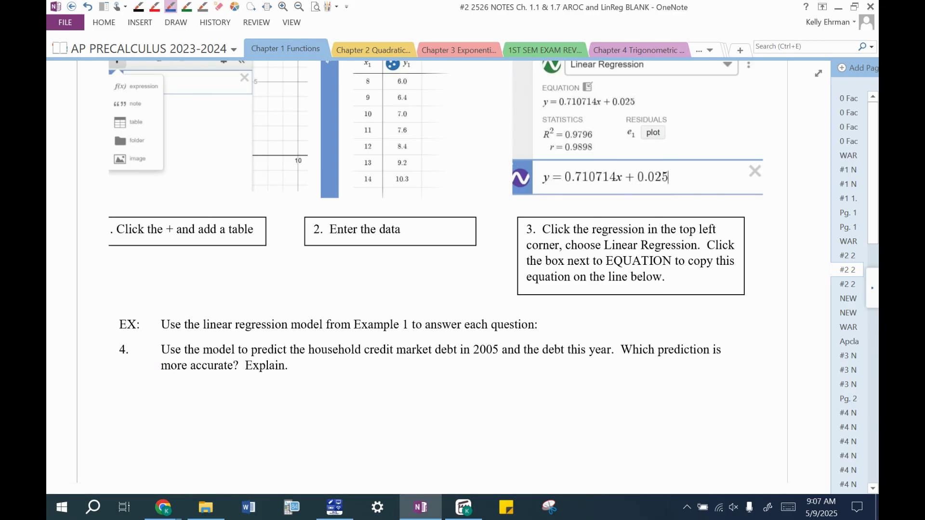
drag(166, 276, 168, 291)
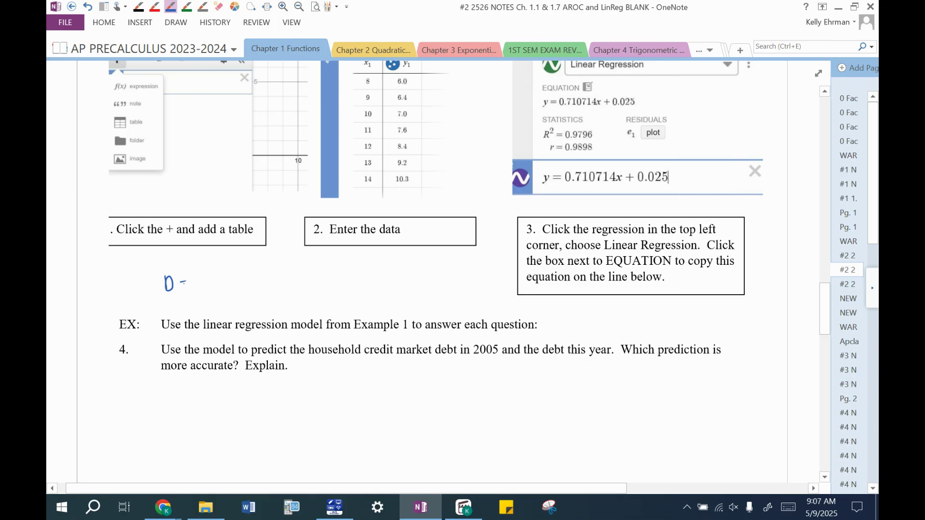
drag(203, 279, 262, 291)
mouse_move(257, 286)
mouse_down()
mouse_move(279, 282)
mouse_move(289, 291)
mouse_up()
mouse_move(296, 282)
mouse_down()
mouse_move(293, 289)
mouse_move(296, 282)
mouse_up()
drag(300, 283, 310, 291)
mouse_move(313, 278)
mouse_down()
mouse_move(322, 278)
mouse_move(318, 292)
mouse_up()
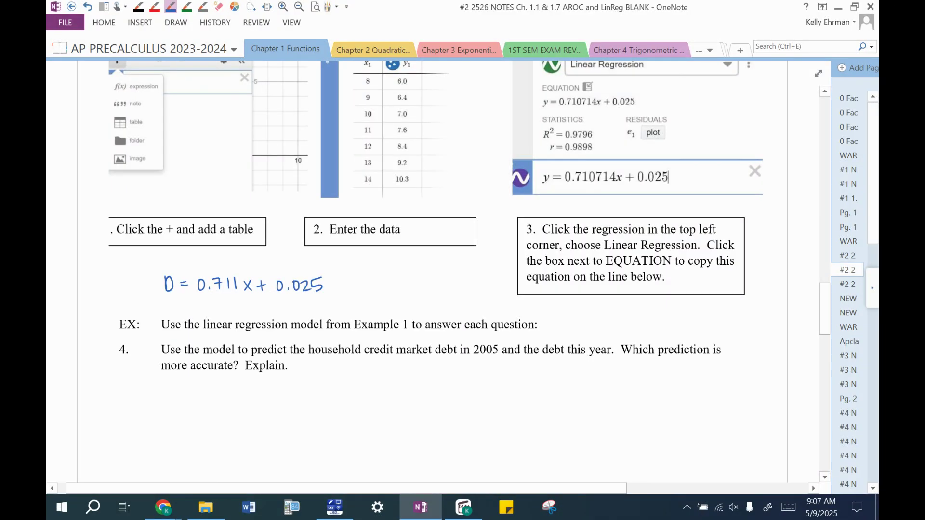
Replace the x in the handwritten equation with t and draw a box around the equation.
click(219, 6)
drag(245, 282, 248, 291)
click(170, 6)
drag(240, 283, 249, 283)
mouse_move(150, 268)
mouse_down()
mouse_move(150, 304)
mouse_move(331, 264)
mouse_move(143, 310)
mouse_up()
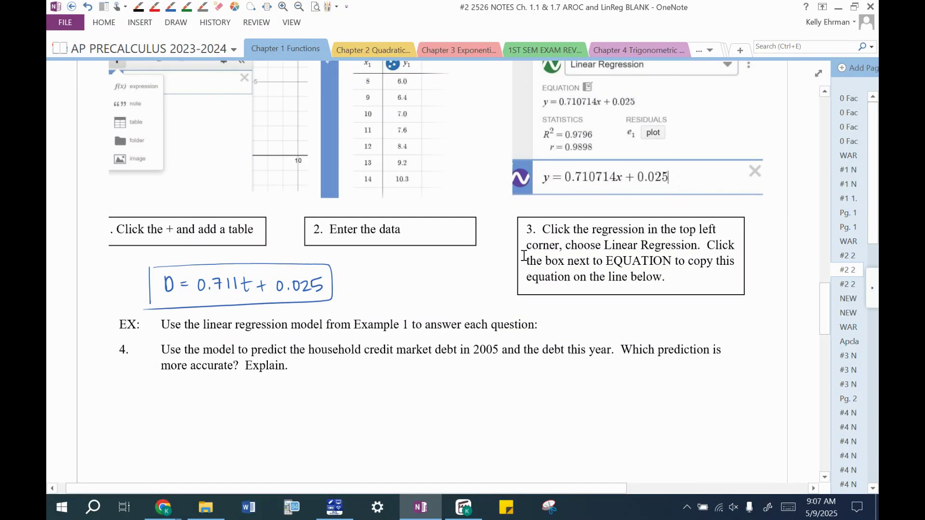
Underline "in 2005" and "debt this year" in question 4 and handwrite D(15) ≈ below the question.
scroll(521, 260, down, 3)
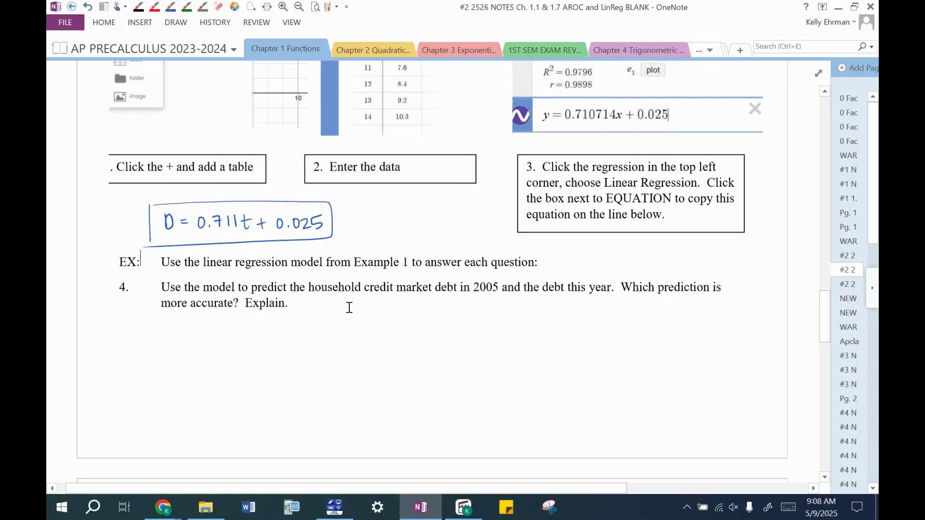
click(171, 7)
drag(467, 297, 594, 298)
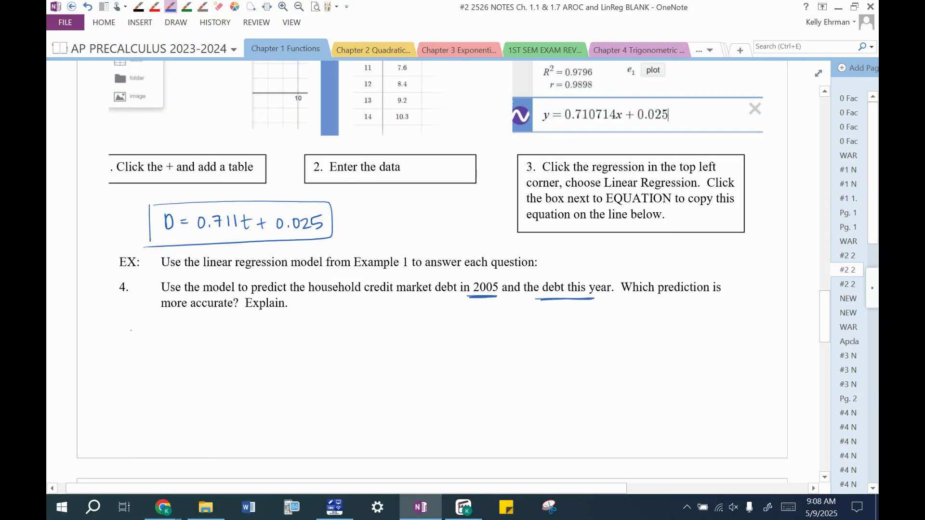
mouse_move(134, 324)
mouse_down()
mouse_move(134, 339)
mouse_move(150, 340)
mouse_up()
mouse_move(160, 326)
mouse_down()
mouse_move(159, 338)
mouse_move(173, 342)
mouse_up()
Switch to Desmos, delete the custom regression line and replace x with (15) in the copied regression equation.
click(163, 507)
click(84, 443)
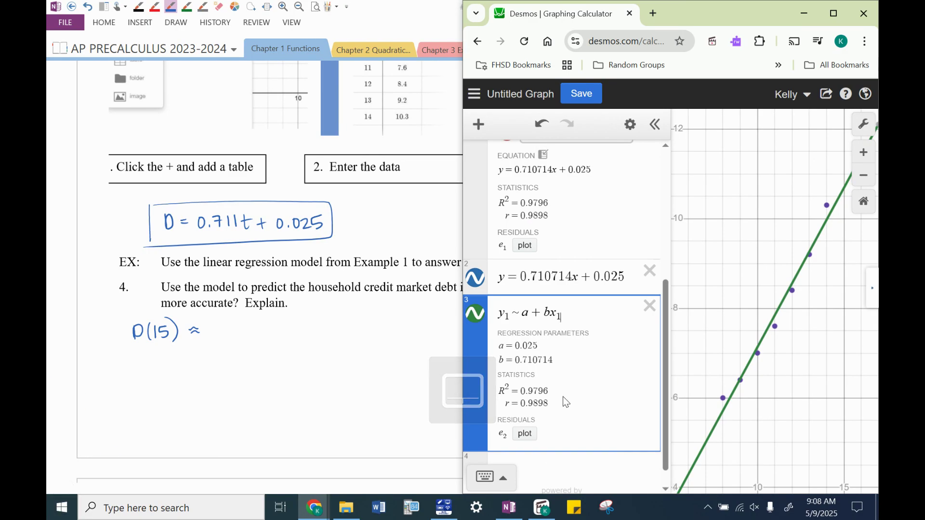
click(650, 306)
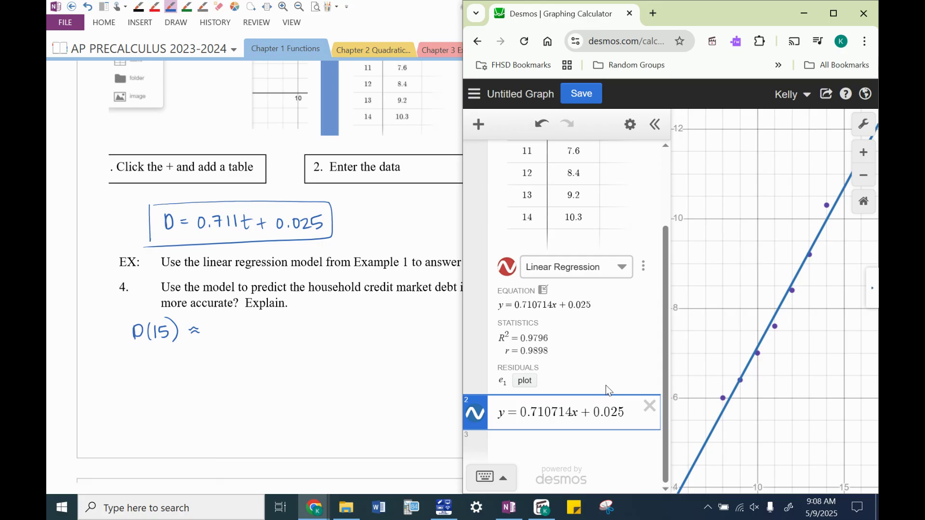
text(()
key(Right)
text())
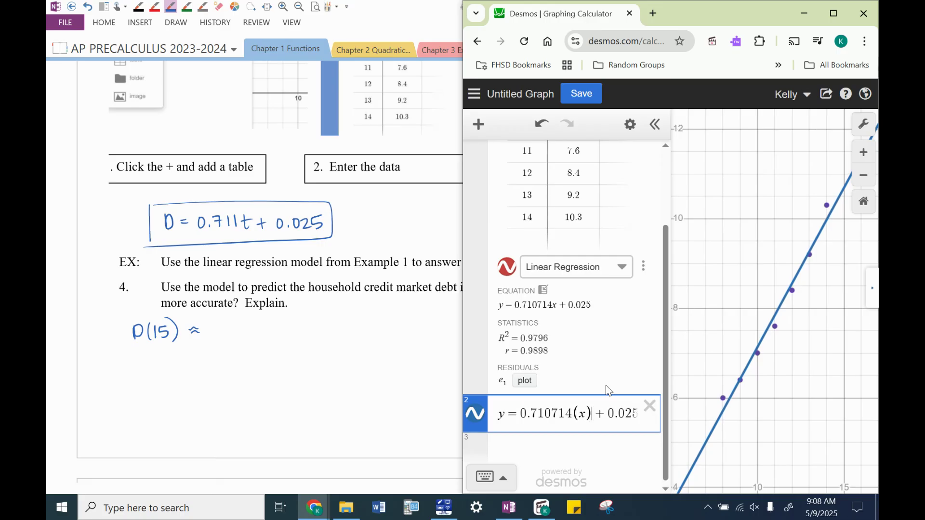
key(Left)
key(BackSpace)
text(15)
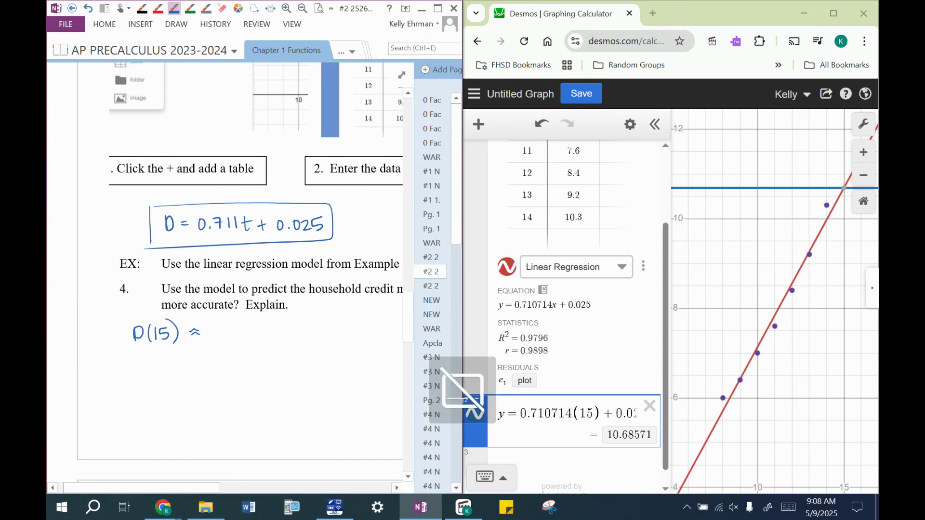
Complete the D(15) line in the OneNote notes by handwriting 10.686 trillion dollars.
drag(215, 329, 215, 340)
mouse_move(222, 329)
mouse_down()
mouse_move(241, 336)
mouse_move(255, 327)
mouse_up()
click(230, 336)
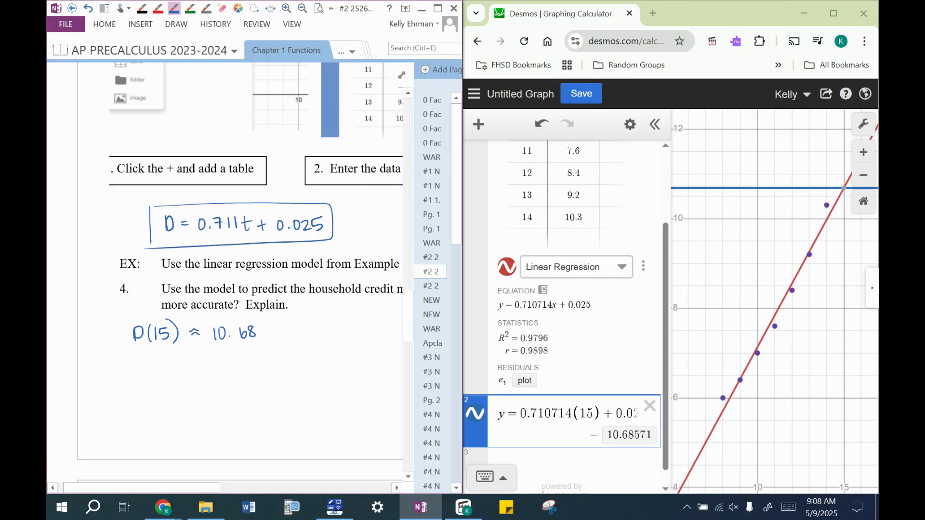
drag(265, 326, 263, 333)
drag(288, 324, 287, 340)
drag(281, 332, 308, 337)
mouse_move(312, 328)
mouse_down()
mouse_move(312, 338)
mouse_move(353, 338)
mouse_up()
mouse_move(360, 326)
mouse_down()
mouse_move(359, 338)
mouse_move(371, 338)
mouse_up()
drag(372, 330, 378, 337)
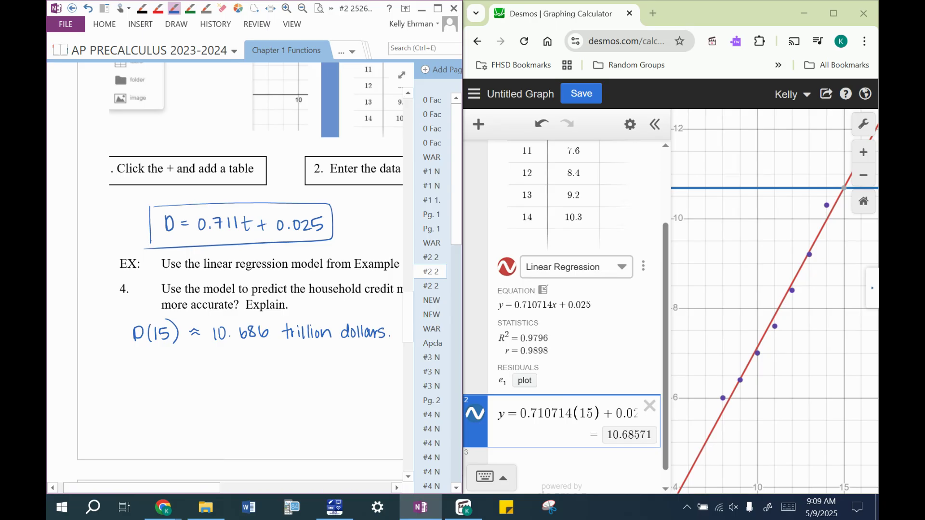
Clear the 15 from the parentheses of the Desmos equation using the on-screen keypad.
click(588, 413)
click(484, 477)
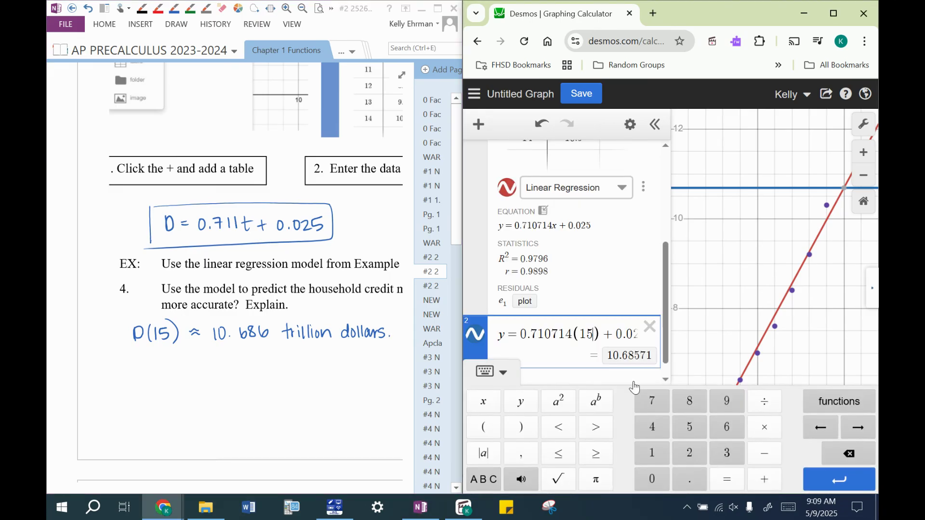
click(839, 454)
click(838, 454)
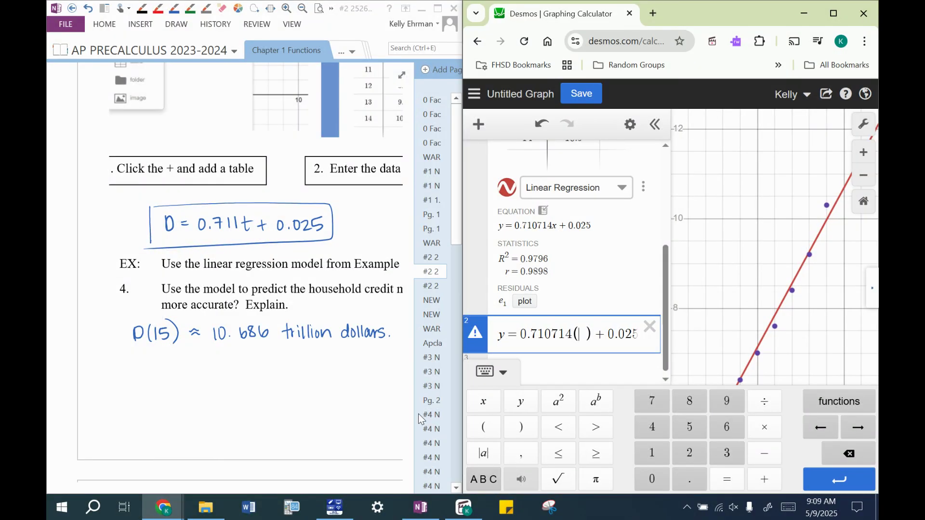
Handwrite 2025 beside question 4 in the OneNote notes and start a D(35) ≈ line under the D(15) answer.
click(328, 307)
drag(308, 304, 311, 312)
drag(315, 305, 326, 312)
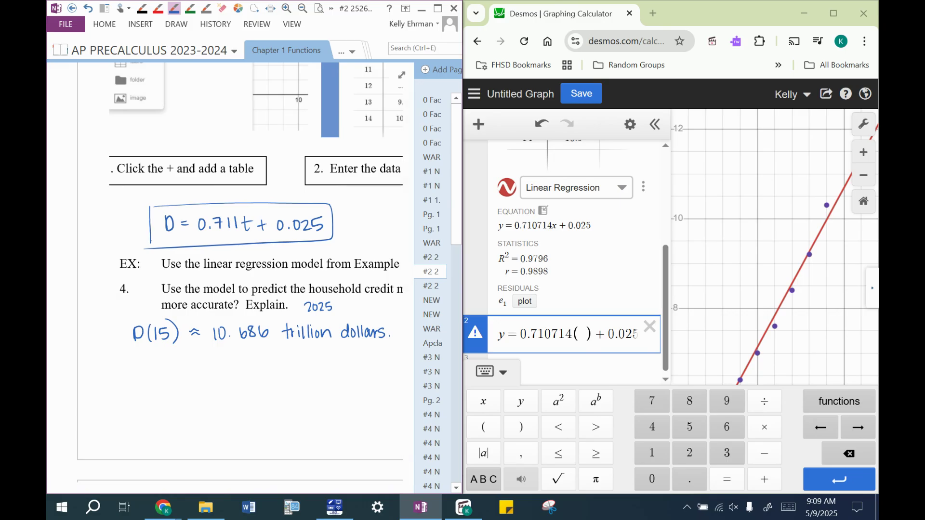
click(304, 312)
mouse_move(134, 359)
mouse_down()
mouse_move(134, 372)
mouse_move(175, 380)
mouse_move(199, 366)
mouse_up()
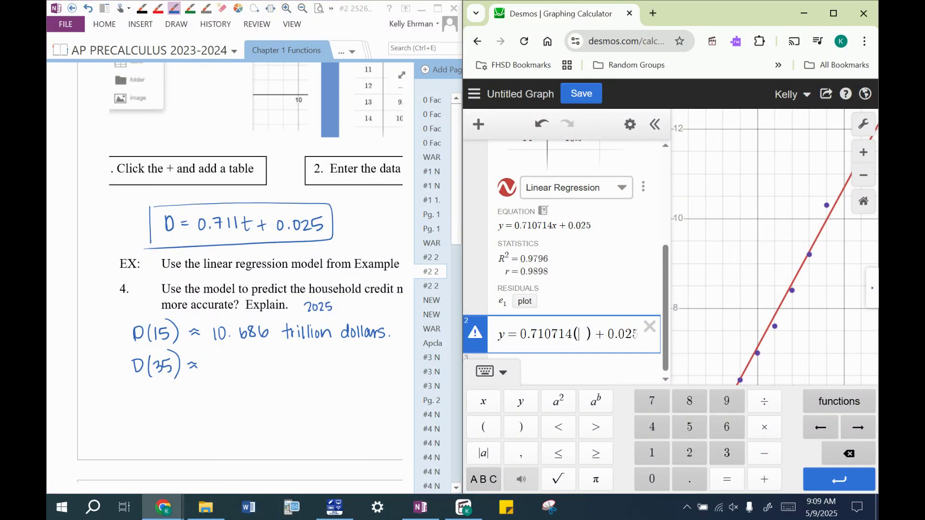
Substitute 35 into the Desmos equation and handwrite 24.900 trillion dollars on the D(35) line in the notes.
text(35)
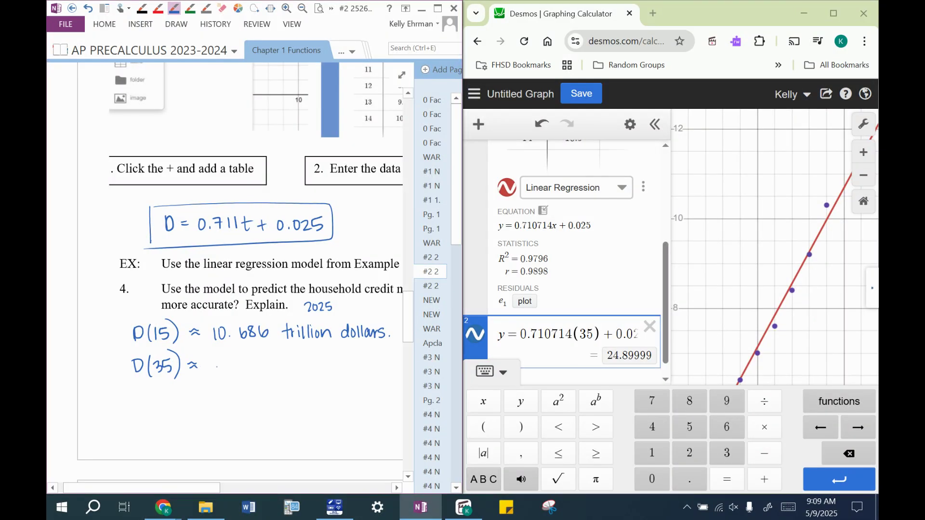
mouse_move(213, 363)
mouse_down()
mouse_move(231, 376)
mouse_move(264, 365)
mouse_up()
mouse_move(285, 361)
mouse_down()
mouse_move(285, 374)
mouse_move(291, 364)
mouse_up()
mouse_move(289, 368)
mouse_down()
mouse_move(335, 374)
mouse_move(355, 359)
mouse_move(361, 373)
mouse_move(382, 373)
mouse_up()
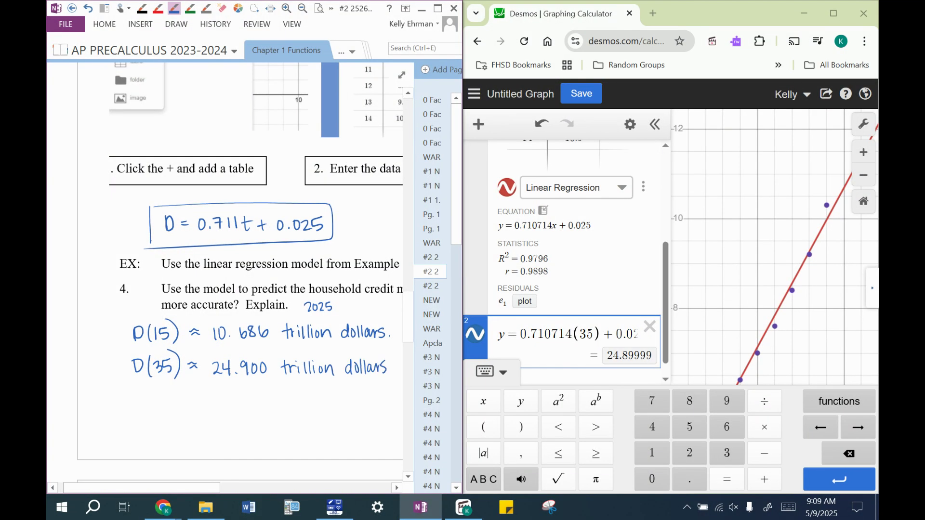
Expand the notes window to full width and go to the Residuals and Residual Plots section.
click(439, 8)
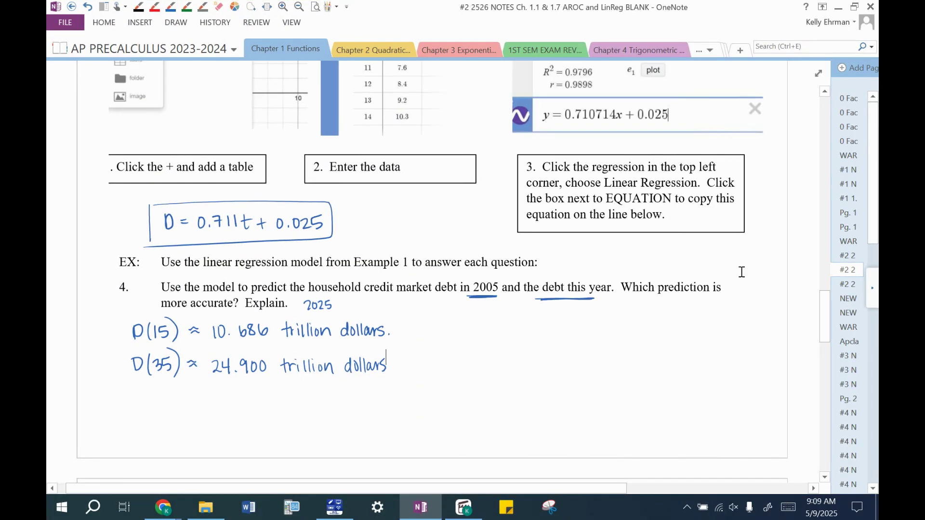
scroll(684, 285, down, 3)
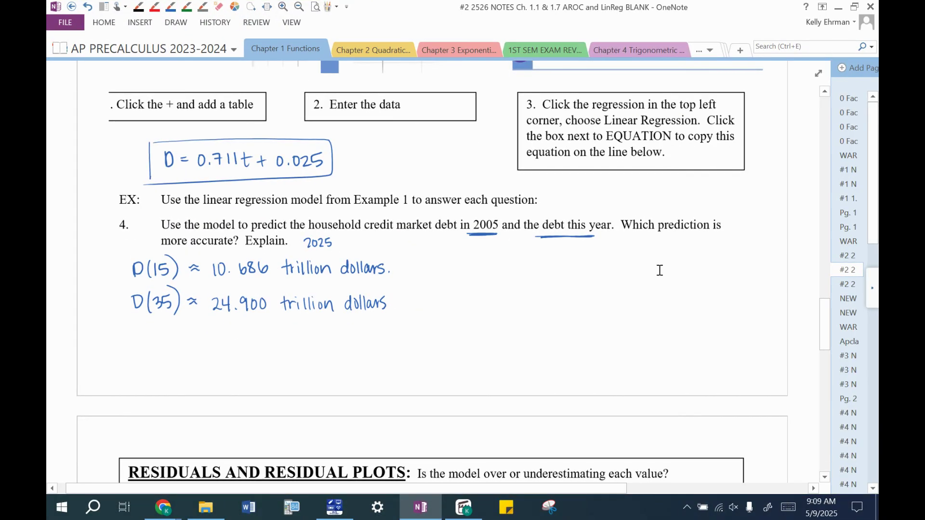
scroll(660, 270, down, 15)
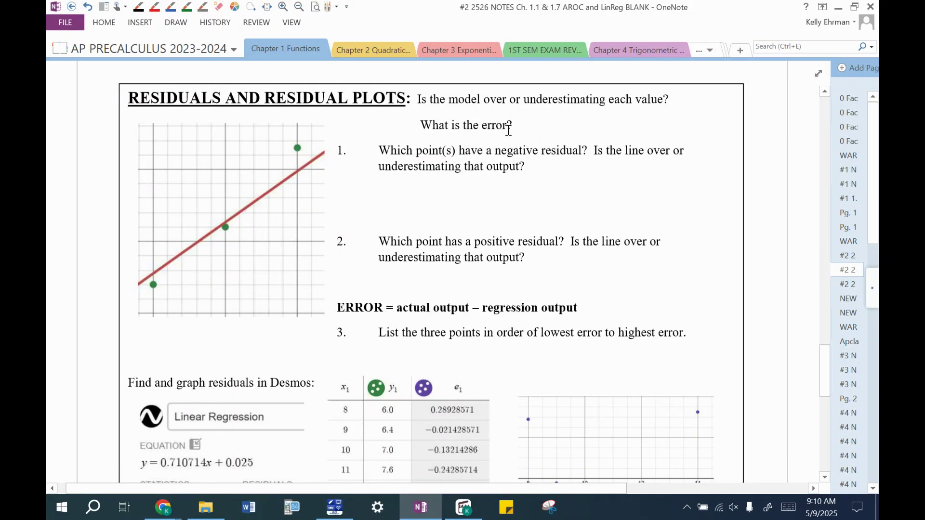
In blue ink, mark 'model' as 'line' in the Residuals heading and handwrite 'how far line from point' beside 'What is the error?'.
click(171, 6)
mouse_move(441, 110)
mouse_down()
mouse_move(485, 107)
mouse_move(454, 94)
mouse_move(471, 89)
mouse_up()
mouse_move(521, 119)
mouse_down()
mouse_move(523, 128)
mouse_move(626, 122)
mouse_up()
click(575, 124)
drag(625, 127, 652, 124)
mouse_move(657, 121)
mouse_down()
mouse_move(657, 132)
mouse_move(670, 126)
mouse_up()
drag(671, 122, 691, 128)
drag(684, 124, 697, 119)
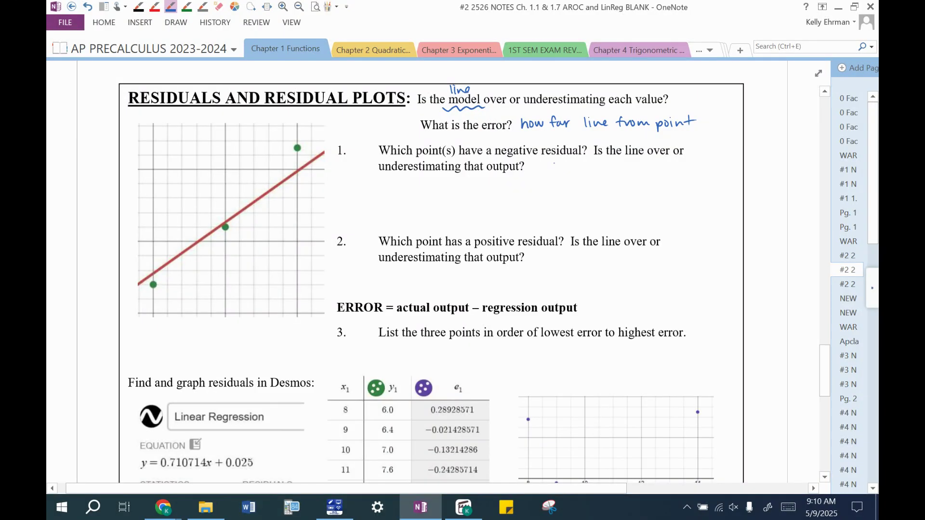
Underline 'negative residual' in question 1 and handwrite 'residual = actual y − predicted y' below the scatter plot.
drag(495, 158, 577, 157)
mouse_move(150, 328)
mouse_down()
mouse_move(168, 340)
mouse_move(271, 347)
mouse_move(293, 331)
mouse_up()
mouse_move(235, 352)
mouse_down()
mouse_move(237, 366)
mouse_move(250, 352)
mouse_move(275, 357)
mouse_move(284, 347)
mouse_move(290, 363)
mouse_up()
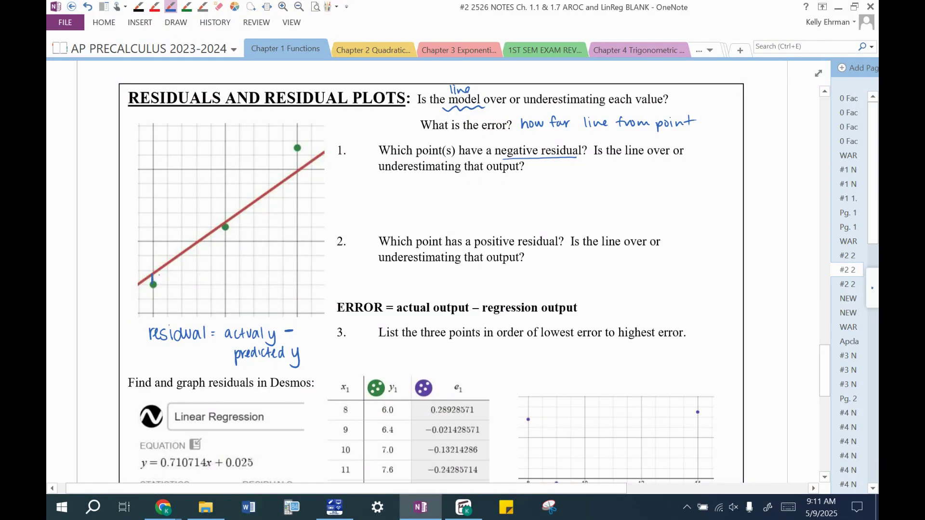
Mark the gaps at the two points below the line as '− resid' and label the three points A, B and C.
drag(175, 281, 194, 280)
drag(257, 221, 256, 226)
drag(148, 306, 157, 301)
drag(225, 239, 226, 253)
drag(223, 240, 223, 254)
drag(292, 130, 302, 138)
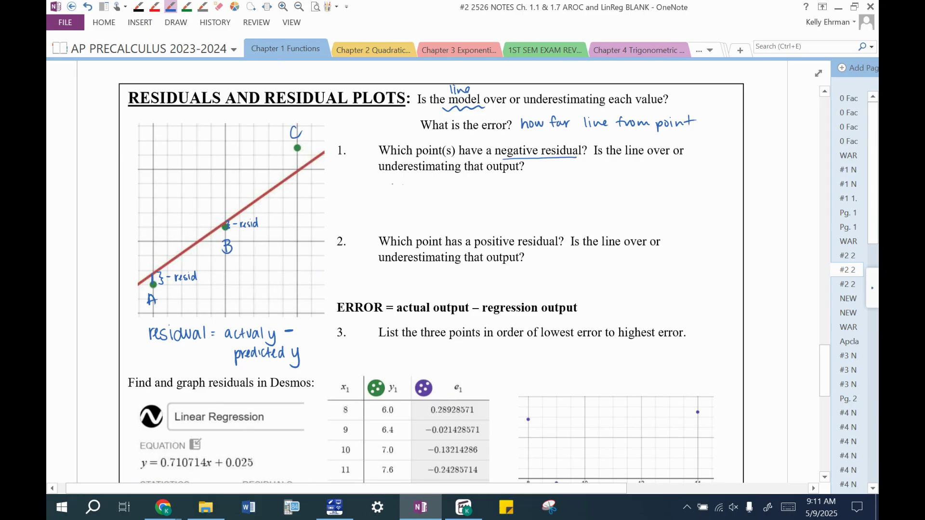
Answer question 1 with 'Points A & B have negative residuals. The model overestimates these outputs.'.
drag(391, 181, 392, 191)
drag(390, 181, 420, 188)
mouse_move(425, 182)
mouse_down()
mouse_move(418, 189)
mouse_move(514, 180)
mouse_move(547, 188)
mouse_up()
click(456, 186)
mouse_move(549, 185)
mouse_down()
mouse_move(552, 194)
mouse_move(594, 179)
mouse_move(598, 186)
mouse_up()
mouse_move(609, 179)
mouse_down()
mouse_move(609, 186)
mouse_move(650, 185)
mouse_up()
drag(658, 174, 666, 185)
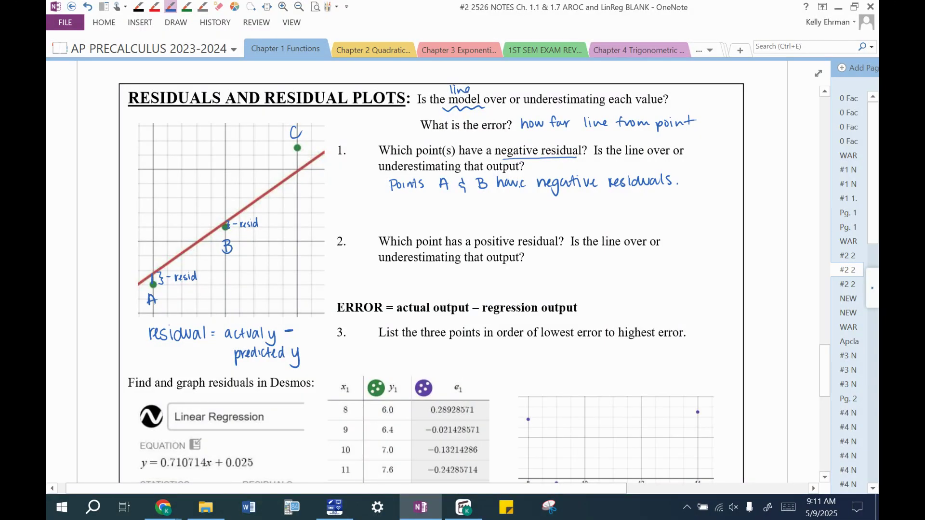
mouse_move(390, 205)
mouse_down()
mouse_move(391, 215)
mouse_move(435, 202)
mouse_move(543, 213)
mouse_move(549, 204)
mouse_up()
drag(547, 203, 575, 211)
drag(585, 206, 643, 215)
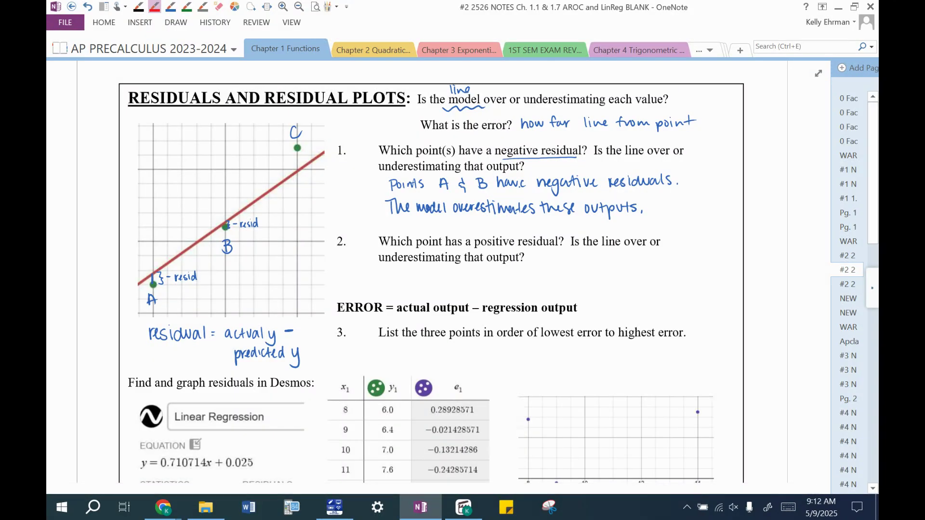
In red ink, mark '+ resid.' at point C on the graph and handwrite 'C has a pos. residual.' under question 2.
mouse_move(299, 152)
mouse_down()
mouse_move(302, 165)
mouse_move(336, 131)
mouse_up()
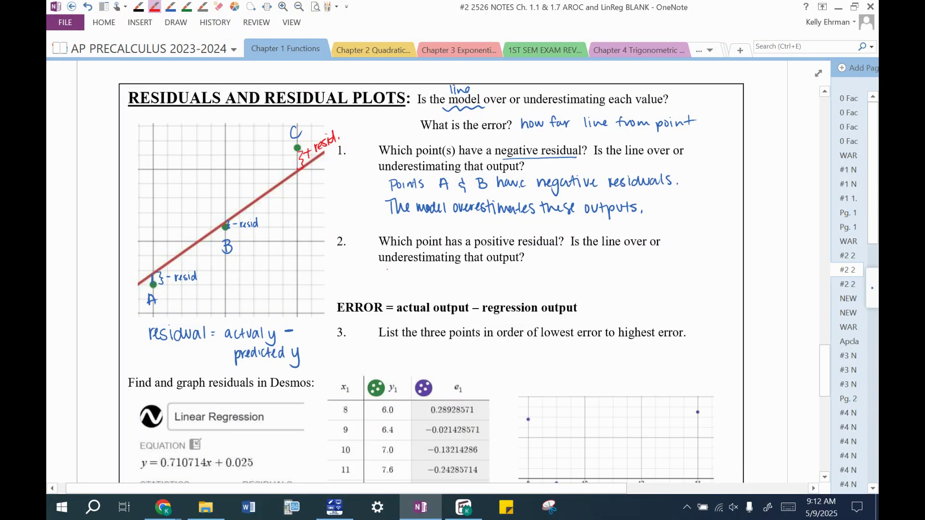
mouse_move(394, 268)
mouse_down()
mouse_move(391, 279)
mouse_move(417, 279)
mouse_up()
mouse_move(423, 270)
mouse_down()
mouse_move(421, 278)
mouse_move(440, 279)
mouse_up()
mouse_move(450, 270)
mouse_down()
mouse_move(450, 287)
mouse_move(455, 273)
mouse_move(475, 277)
mouse_up()
mouse_move(481, 268)
mouse_down()
mouse_move(481, 277)
mouse_move(493, 276)
mouse_up()
drag(501, 271, 519, 274)
drag(525, 271, 529, 276)
drag(534, 265, 535, 276)
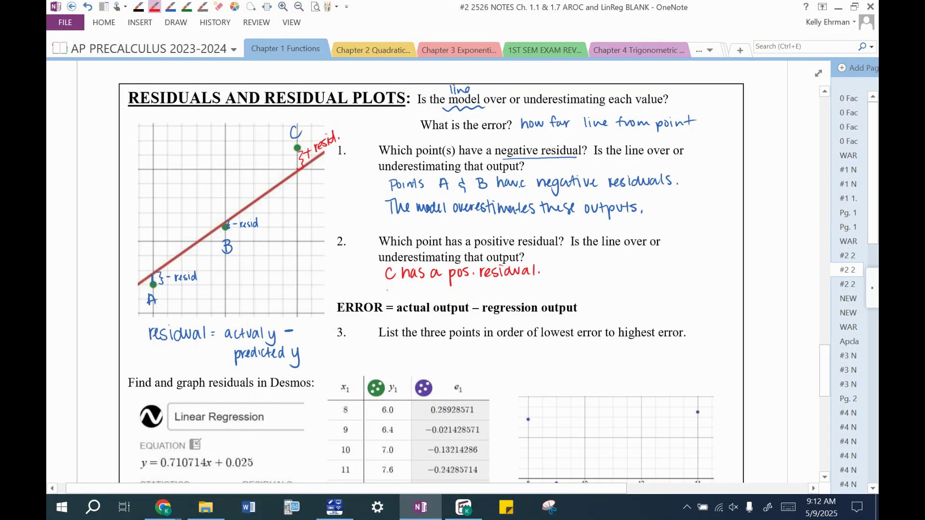
Complete the question 2 answer with the line 'Model is underestimating the output.'.
drag(386, 297, 408, 286)
drag(410, 293, 431, 295)
mouse_move(439, 288)
mouse_down()
mouse_move(434, 296)
mouse_move(463, 295)
mouse_up()
mouse_move(469, 289)
mouse_down()
mouse_move(463, 295)
mouse_move(481, 296)
mouse_up()
drag(483, 292, 494, 292)
drag(495, 293, 499, 296)
mouse_move(506, 286)
mouse_down()
mouse_move(506, 298)
mouse_move(511, 289)
mouse_up()
drag(514, 291, 536, 296)
drag(539, 286, 544, 290)
drag(546, 292, 547, 296)
drag(549, 296, 560, 293)
mouse_move(564, 290)
mouse_down()
mouse_move(554, 303)
mouse_move(578, 295)
mouse_up()
drag(571, 287, 593, 295)
drag(601, 291, 609, 291)
drag(610, 288, 620, 294)
drag(623, 287, 628, 294)
drag(634, 288, 647, 292)
drag(640, 286, 651, 285)
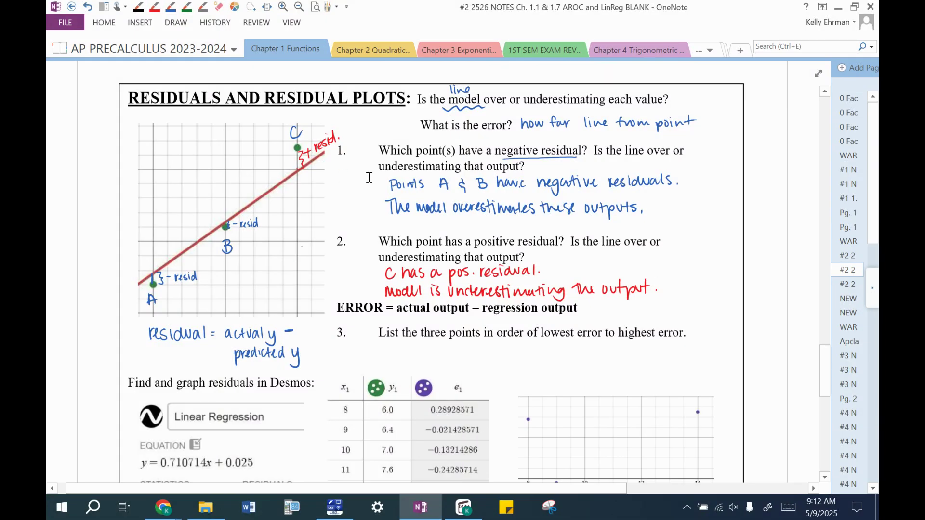
Underline 'actual output − regression output' and draw an arrow from ERROR to the handwritten residual definition.
scroll(433, 270, down, 5)
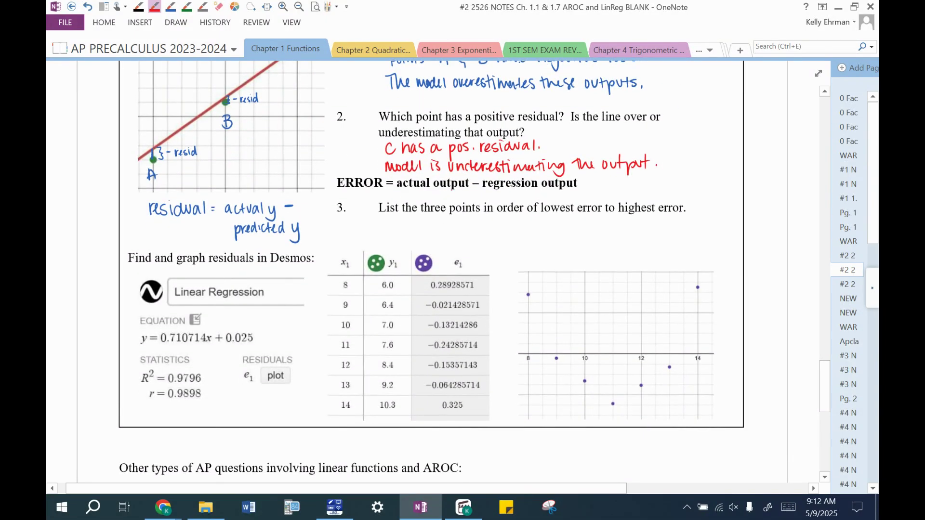
drag(411, 190, 563, 191)
mouse_move(338, 180)
mouse_down()
mouse_move(230, 187)
mouse_move(201, 204)
mouse_move(211, 198)
mouse_up()
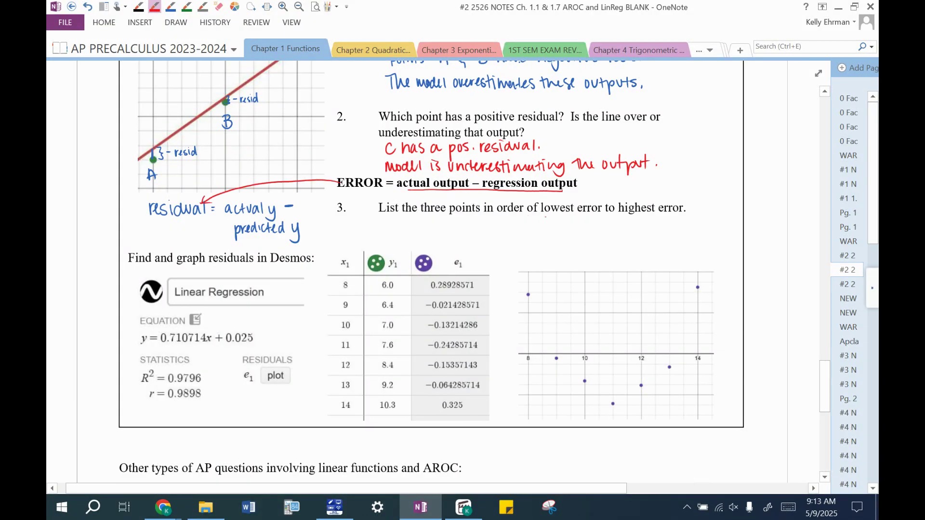
In question 3, underline the lowest and highest error phrases and annotate them 'closest to line' and 'farthest' respectively.
drag(544, 216, 680, 215)
drag(554, 220, 622, 224)
mouse_move(637, 192)
mouse_down()
mouse_move(679, 201)
mouse_move(688, 193)
mouse_up()
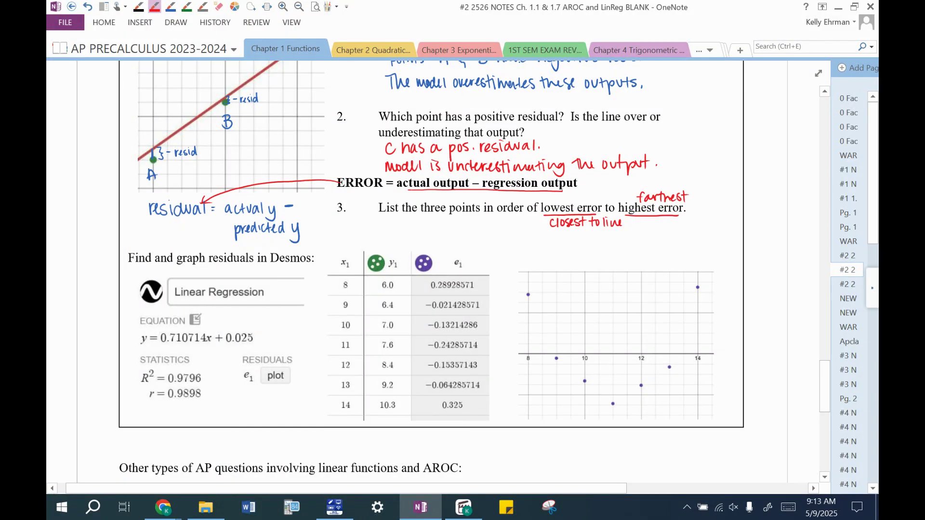
Handwrite 'B, A, C.' in red as the answer to question 3.
scroll(514, 191, up, 3)
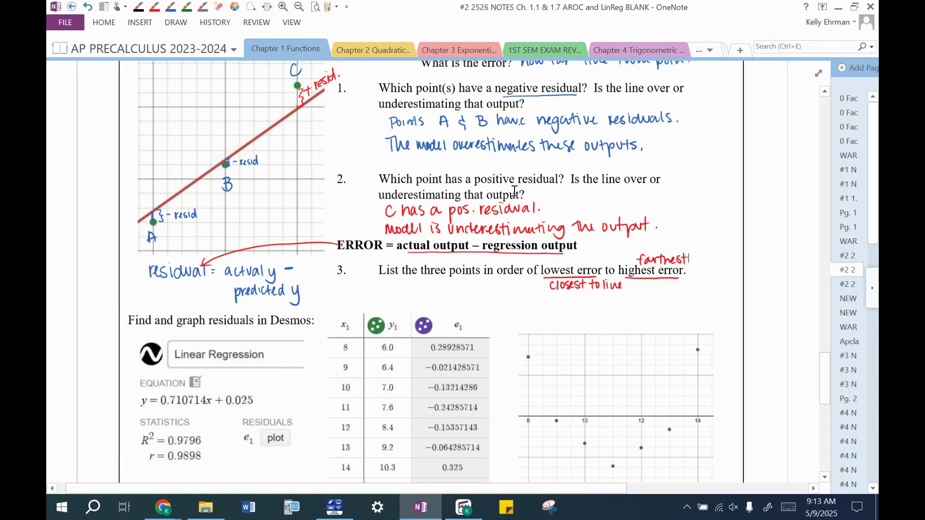
click(154, 6)
drag(396, 287, 410, 295)
mouse_move(420, 301)
mouse_down()
mouse_move(425, 286)
mouse_move(432, 294)
mouse_move(452, 287)
mouse_move(462, 299)
mouse_up()
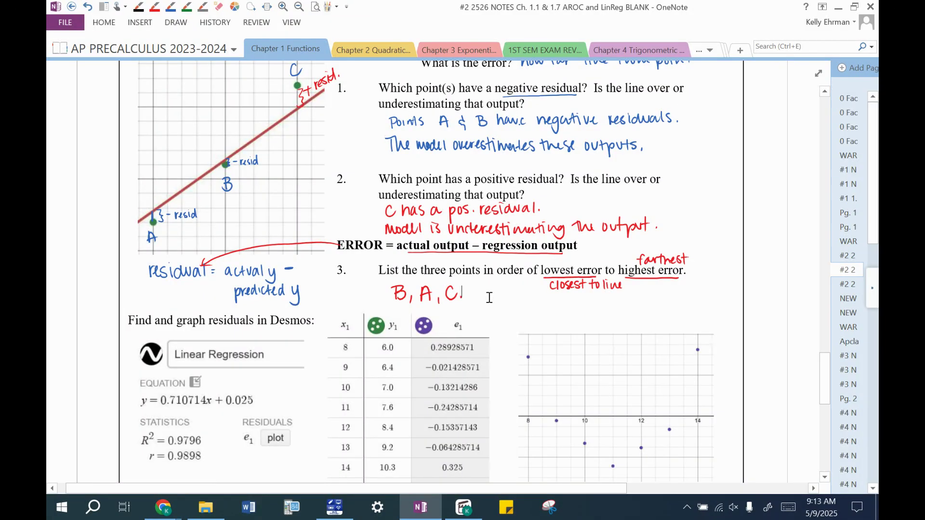
Switch to Desmos, plot the linear regression's residuals, and zoom the graph to fit the residual plot in a maximized window.
scroll(489, 298, down, 3)
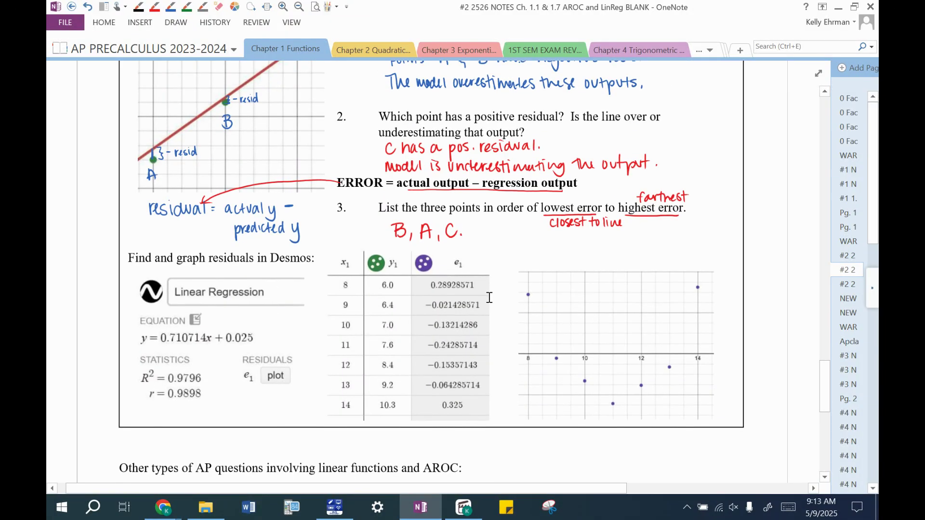
scroll(489, 298, down, 3)
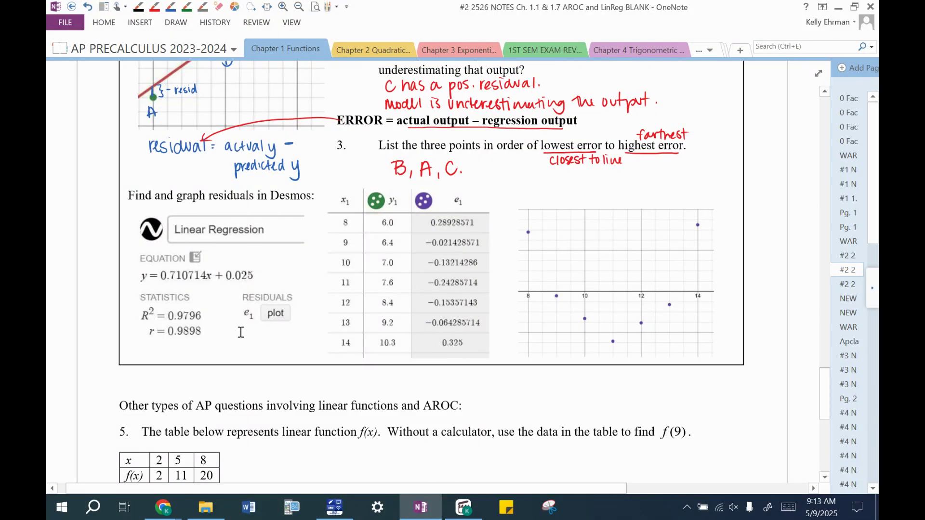
mouse_move(163, 507)
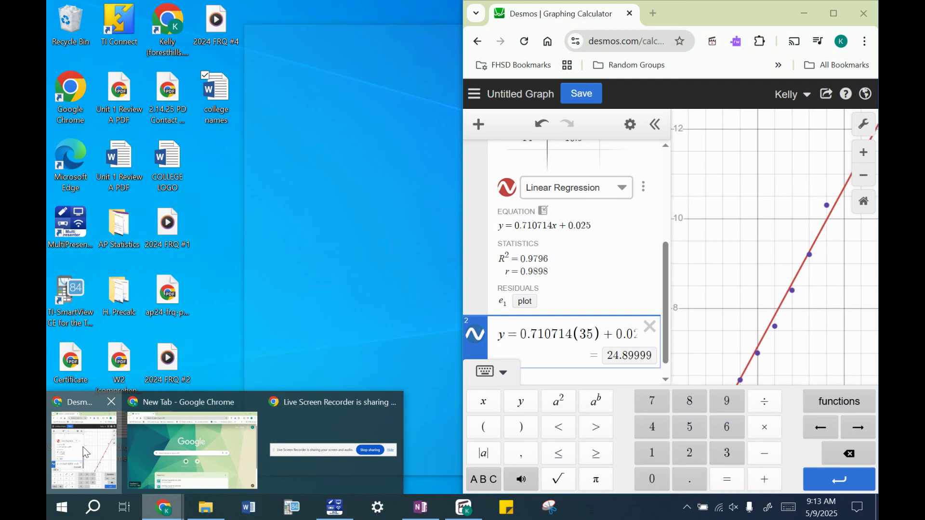
click(83, 448)
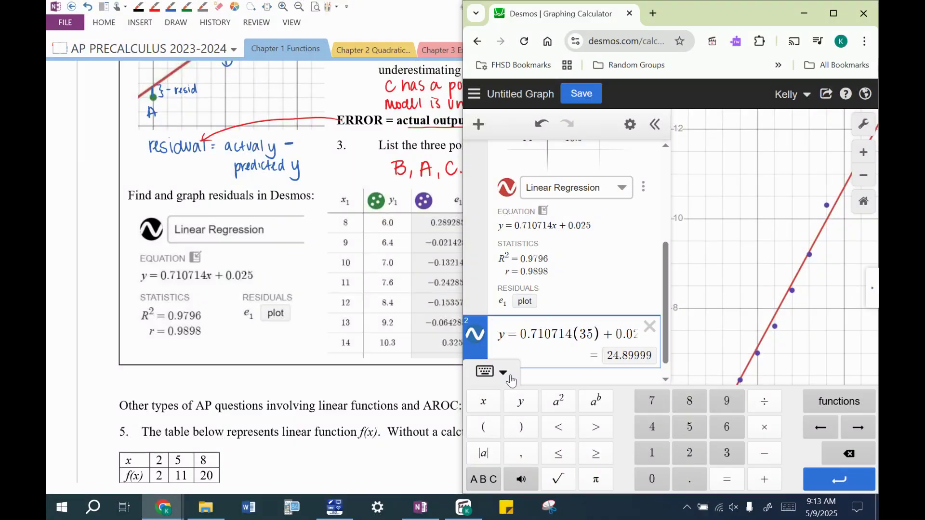
click(491, 372)
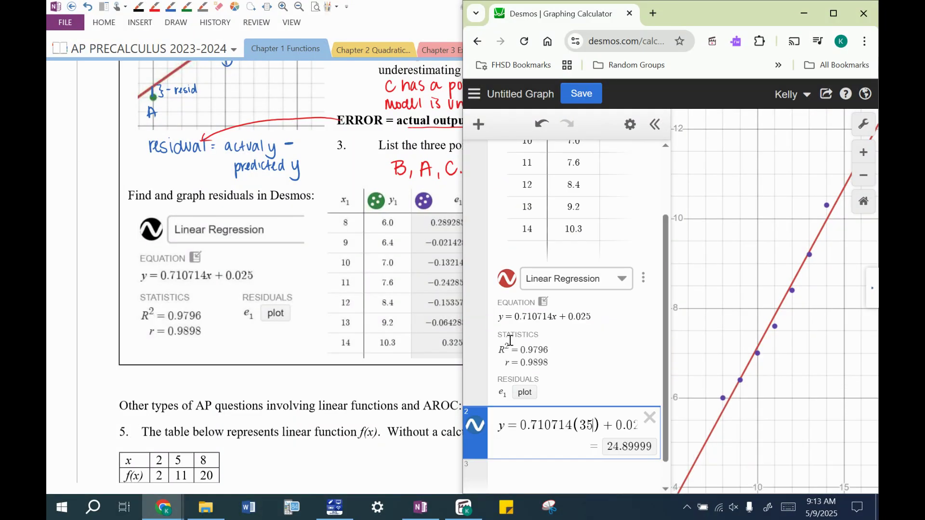
click(525, 394)
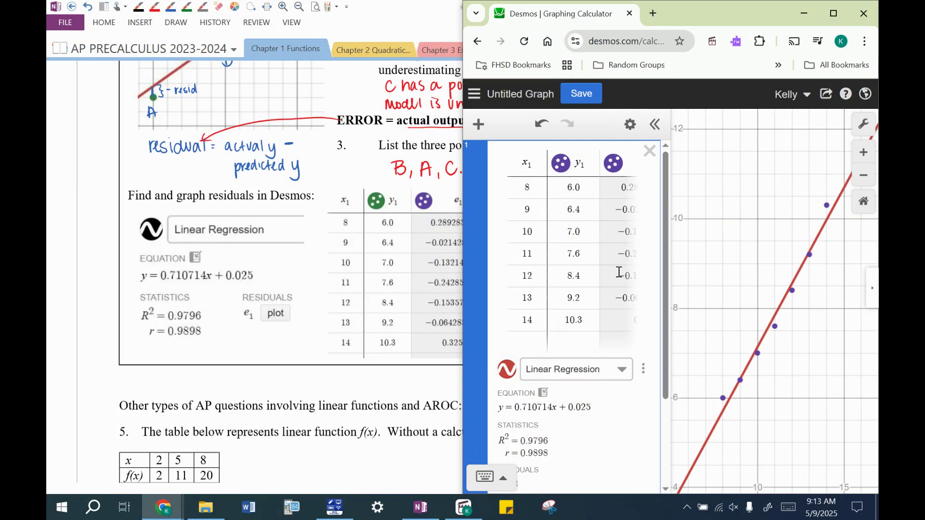
click(834, 13)
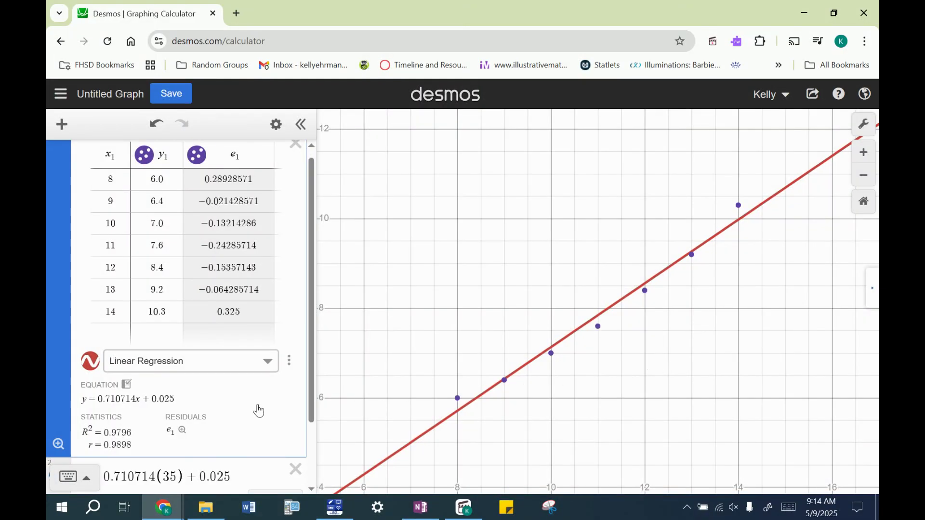
click(183, 431)
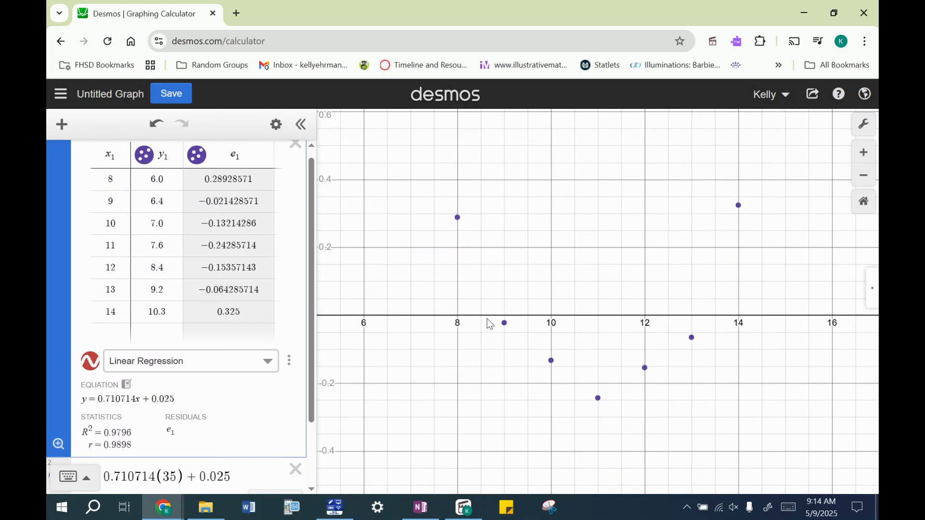
Back in OneNote, underline question 5's 'linear function f(x)', 'Without a calculator' and f(9), and write 'slope, point-slope' above the linear function.
click(422, 514)
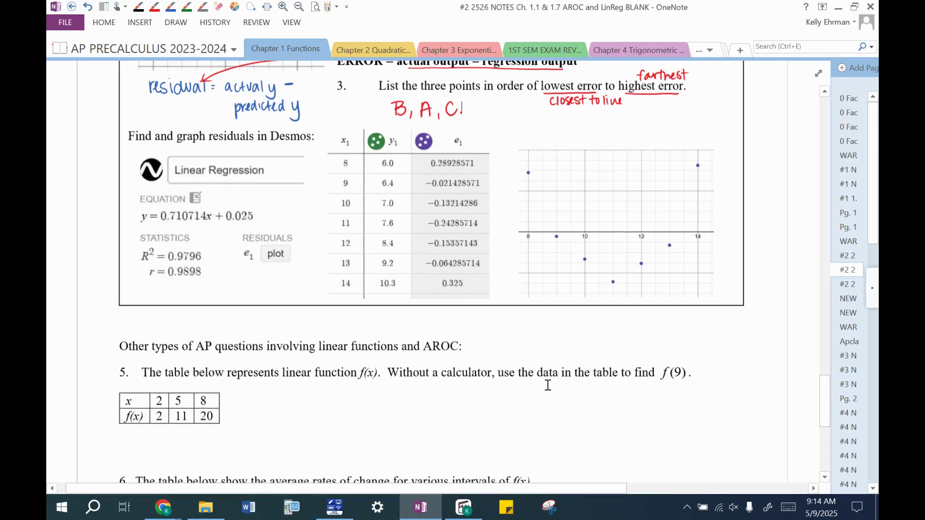
scroll(548, 386, down, 5)
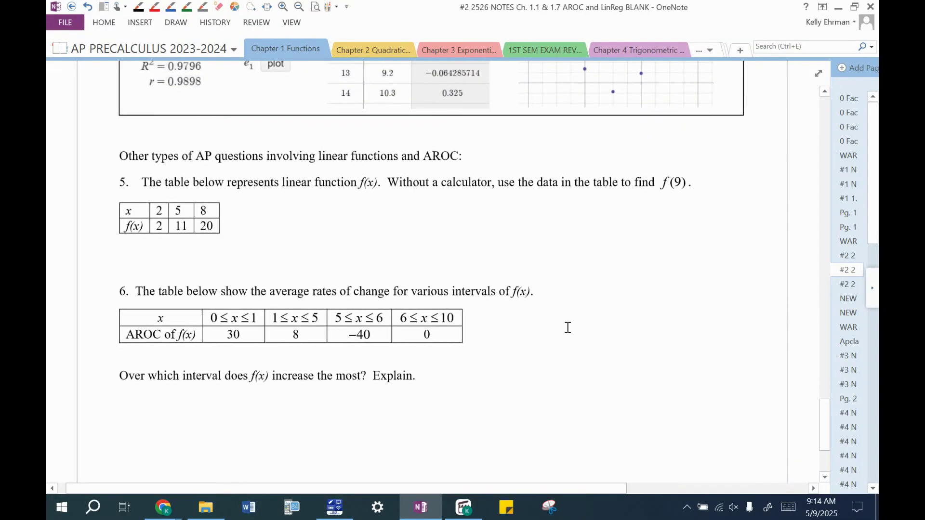
scroll(569, 328, down, 2)
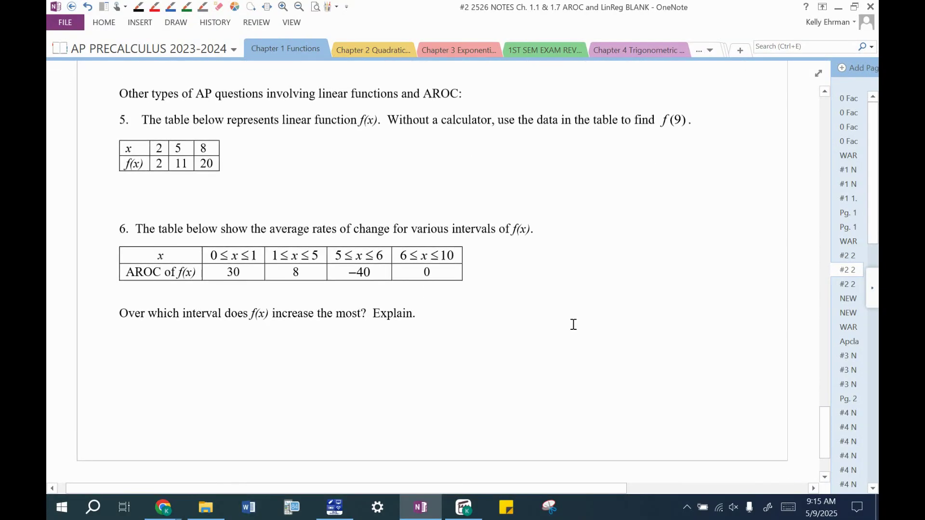
click(154, 6)
drag(281, 128, 366, 127)
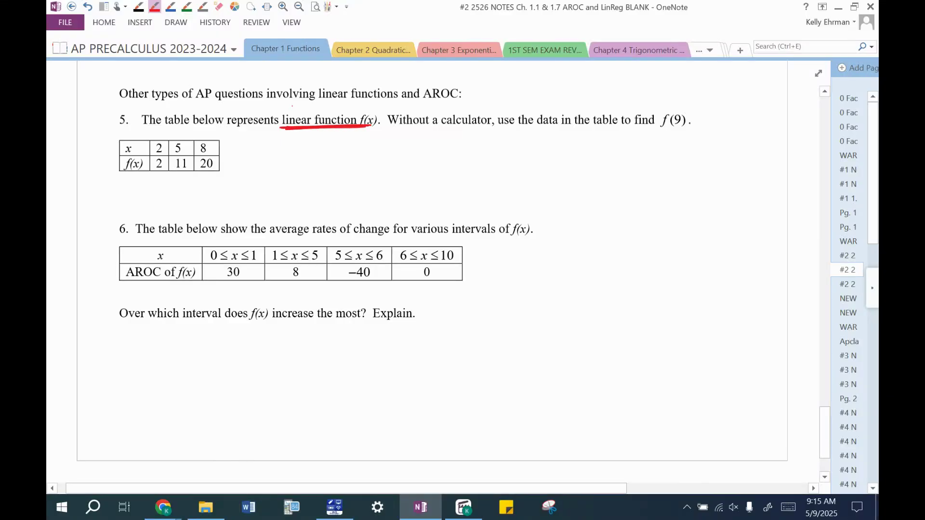
mouse_move(294, 104)
mouse_down()
mouse_move(305, 115)
mouse_move(393, 106)
mouse_up()
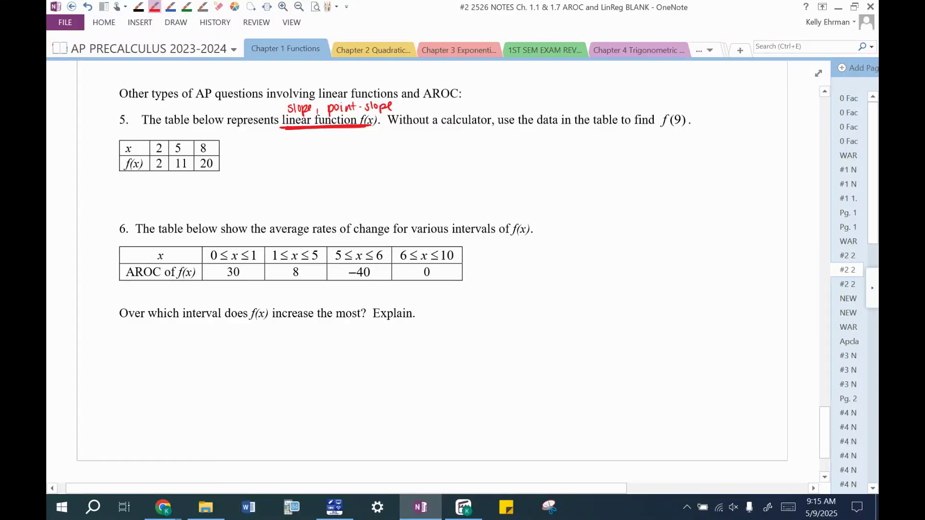
drag(408, 129, 475, 131)
drag(661, 127, 687, 127)
Circle the x = 2 and x = 8 table columns and handwrite AROC: (20−2)/(8−2) = 18/6 = 3 beside them.
drag(244, 158, 273, 157)
click(279, 151)
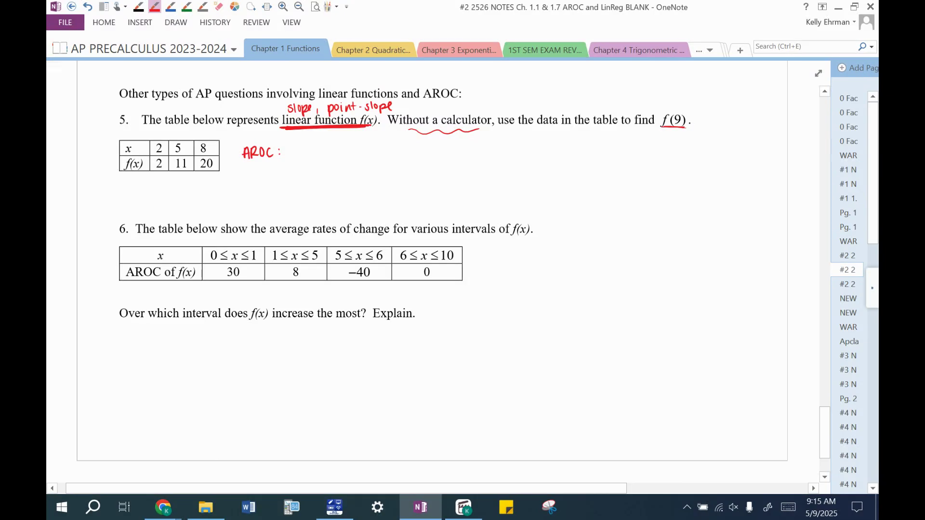
mouse_move(207, 135)
mouse_down()
mouse_move(158, 174)
mouse_move(164, 135)
mouse_up()
mouse_move(290, 141)
mouse_down()
mouse_move(330, 151)
mouse_move(299, 157)
mouse_move(312, 162)
mouse_up()
drag(315, 159, 318, 168)
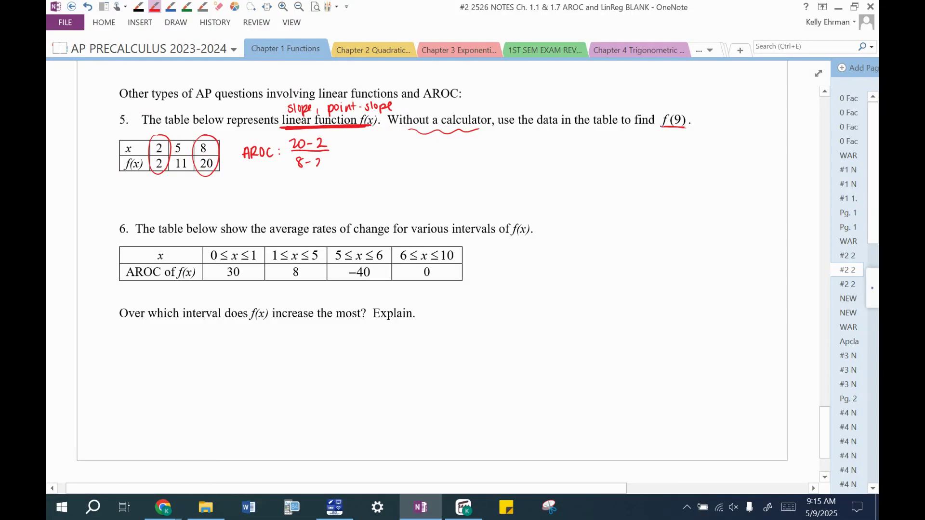
drag(355, 139, 356, 150)
drag(365, 139, 363, 150)
mouse_move(352, 154)
mouse_down()
mouse_move(366, 153)
mouse_move(364, 163)
mouse_move(388, 156)
mouse_up()
drag(396, 146, 396, 159)
drag(414, 149, 426, 138)
Handwrite the point-slope formula y − y₁ = m(x − x₁) beneath the AROC calculation.
mouse_move(251, 189)
mouse_down()
mouse_move(250, 202)
mouse_move(276, 196)
mouse_up()
mouse_move(281, 188)
mouse_down()
mouse_move(277, 203)
mouse_move(344, 185)
mouse_move(370, 197)
mouse_up()
drag(376, 178, 379, 198)
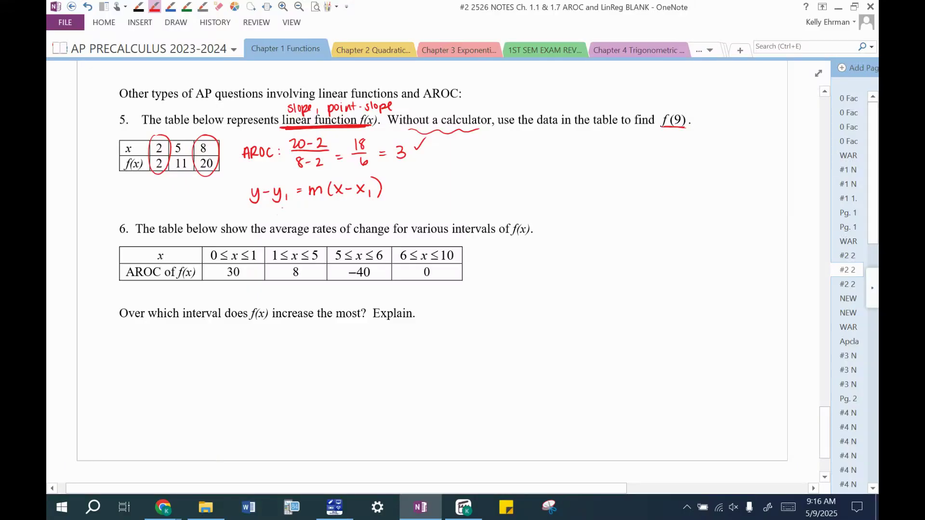
Label the x = 2 column as the point (2, 2) with x₁, y₁, and write the equation y − 2 = 3(x − 2).
drag(254, 211, 256, 225)
drag(265, 215, 272, 214)
mouse_move(156, 191)
mouse_down()
mouse_move(157, 176)
mouse_move(163, 183)
mouse_move(141, 209)
mouse_up()
mouse_move(140, 196)
mouse_down()
mouse_move(141, 205)
mouse_move(161, 205)
mouse_up()
drag(163, 188, 156, 215)
drag(159, 210, 155, 220)
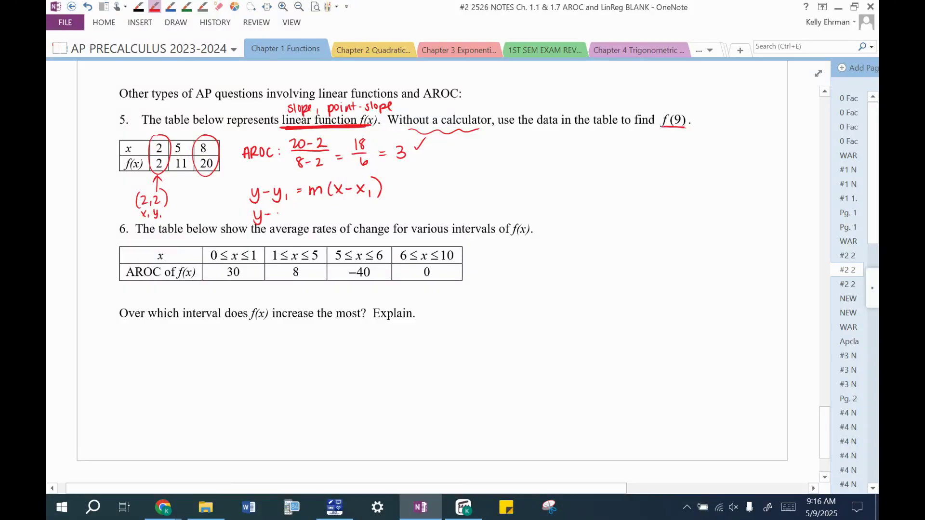
mouse_move(275, 211)
mouse_down()
mouse_move(278, 220)
mouse_move(328, 209)
mouse_move(332, 219)
mouse_up()
mouse_move(361, 205)
mouse_down()
mouse_move(376, 219)
mouse_move(336, 217)
mouse_up()
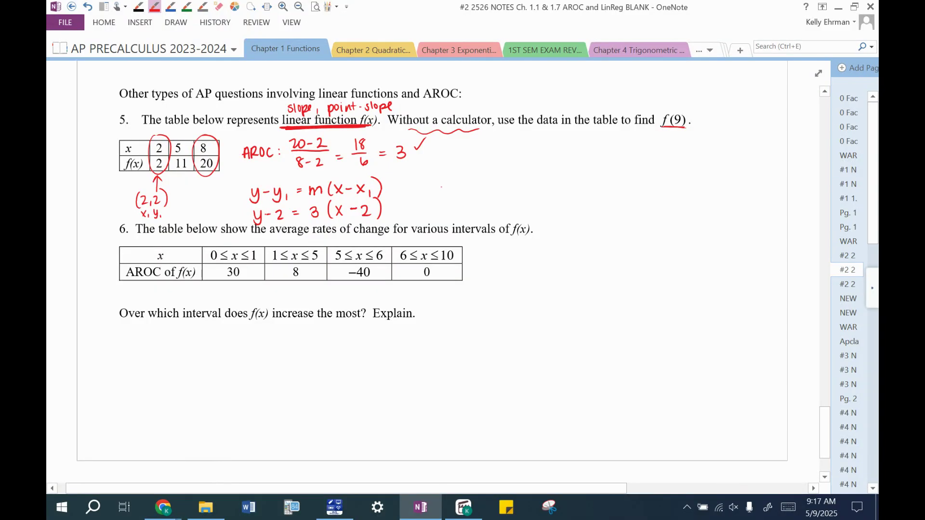
Handwrite the substitution y(9) = 3(9 − 2) + 2 beside the point-slope equation.
mouse_move(440, 182)
mouse_down()
mouse_move(449, 182)
mouse_move(439, 198)
mouse_up()
mouse_move(455, 176)
mouse_down()
mouse_move(454, 195)
mouse_move(494, 179)
mouse_up()
drag(487, 182, 521, 189)
drag(533, 175, 532, 187)
drag(536, 181, 580, 182)
mouse_move(584, 177)
mouse_down()
mouse_move(584, 188)
mouse_move(597, 187)
mouse_up()
Write y(9) = 23 = f(9) beneath the substitution and box the answer.
mouse_move(455, 205)
mouse_down()
mouse_move(454, 225)
mouse_move(484, 216)
mouse_up()
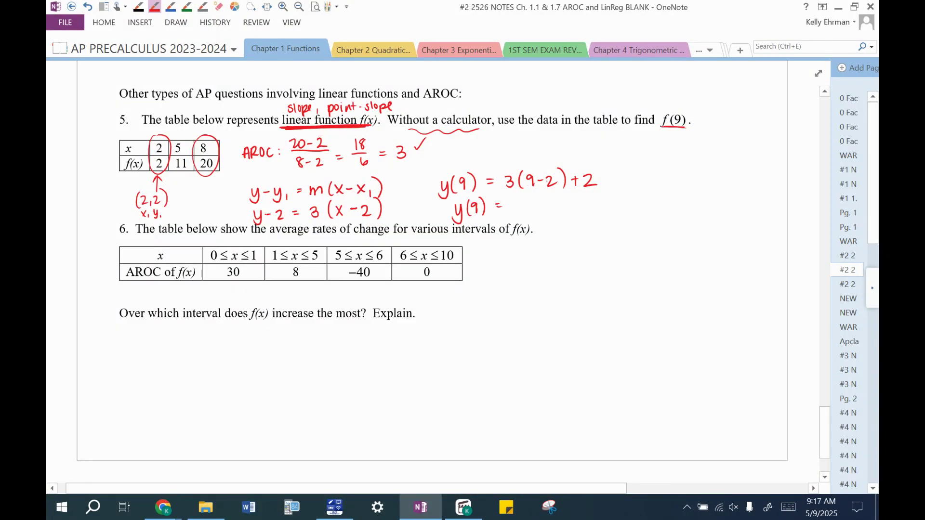
mouse_move(516, 203)
mouse_down()
mouse_move(526, 215)
mouse_move(552, 203)
mouse_up()
drag(545, 208, 579, 210)
drag(585, 197, 590, 216)
mouse_move(510, 193)
mouse_down()
mouse_move(510, 221)
mouse_move(599, 187)
mouse_move(512, 220)
mouse_up()
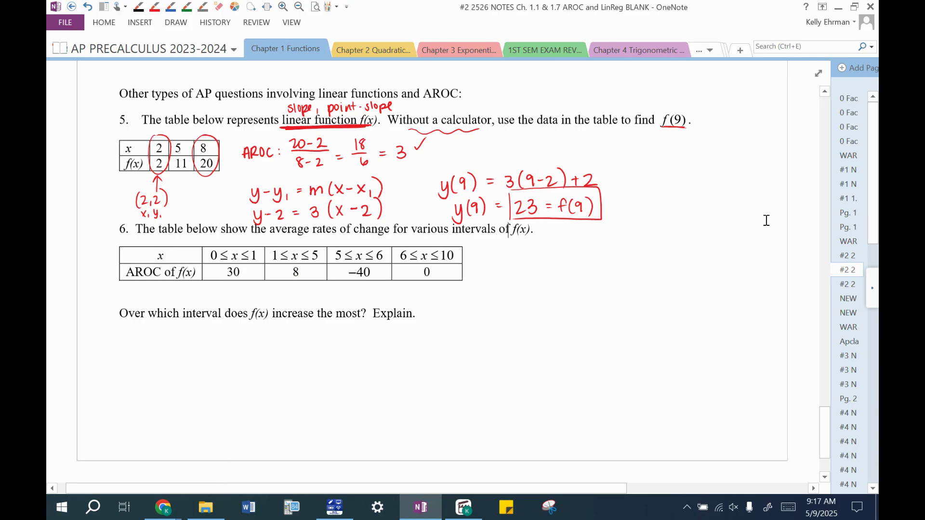
In blue ink, note 'change per unit' under 'AROC of f(x)' in question 6 and underline 'f(x) increase the most'.
click(170, 6)
drag(133, 285, 153, 294)
drag(153, 287, 157, 285)
mouse_move(128, 299)
mouse_down()
mouse_move(128, 309)
mouse_move(139, 301)
mouse_up()
drag(140, 305, 158, 304)
drag(159, 300, 165, 305)
drag(161, 299, 168, 298)
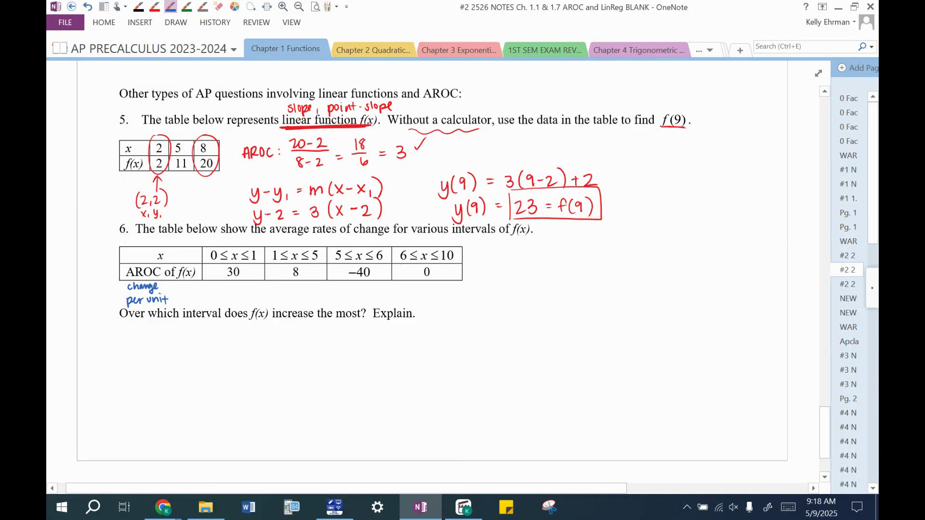
mouse_move(246, 322)
mouse_down()
mouse_move(360, 321)
mouse_move(250, 325)
mouse_up()
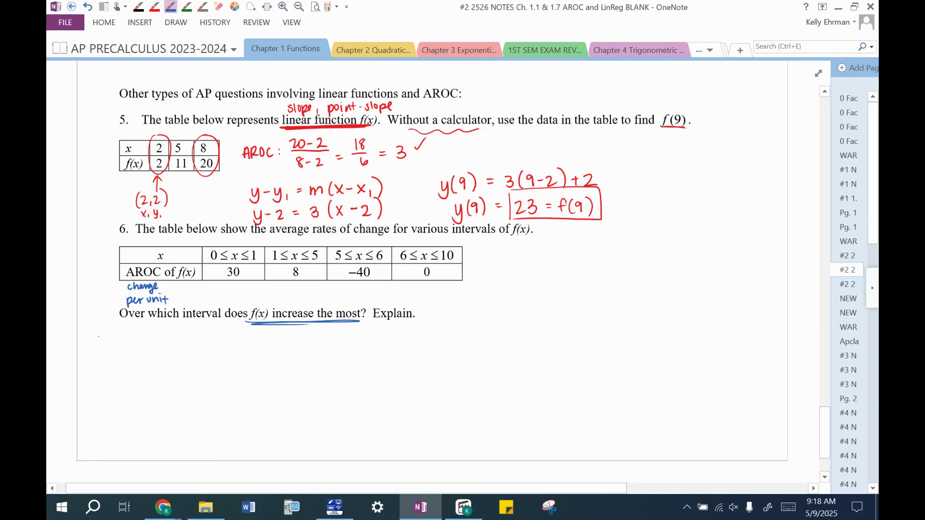
Handwrite the change calculations [0, 1] = 30(1 − 0) = 30 and [1, 5] = 8(5 − 1) = 32 below question 6.
mouse_move(100, 334)
mouse_down()
mouse_move(100, 351)
mouse_move(106, 340)
mouse_up()
mouse_move(113, 344)
mouse_down()
mouse_move(163, 348)
mouse_move(173, 339)
mouse_move(183, 351)
mouse_up()
mouse_move(202, 339)
mouse_down()
mouse_move(211, 349)
mouse_move(243, 343)
mouse_move(237, 350)
mouse_move(250, 339)
mouse_up()
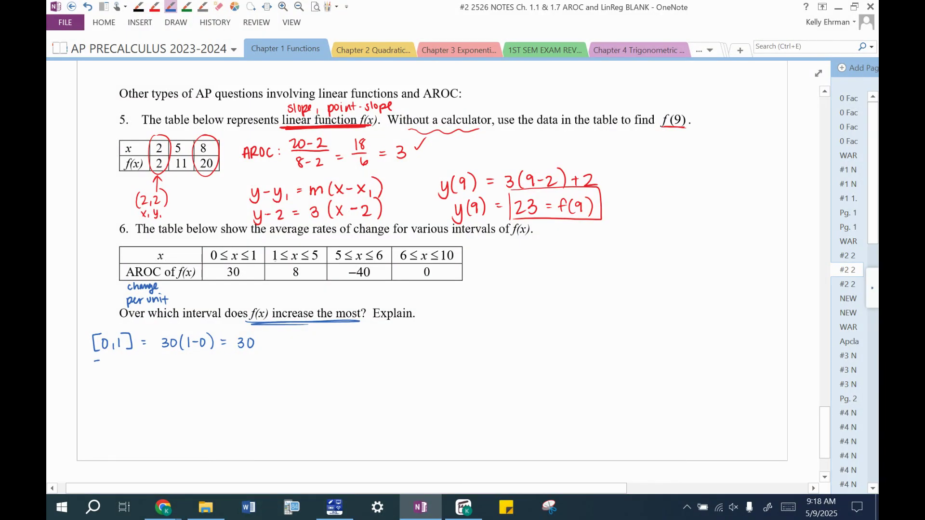
mouse_move(94, 361)
mouse_down()
mouse_move(99, 379)
mouse_move(151, 365)
mouse_up()
mouse_move(146, 370)
mouse_down()
mouse_move(171, 363)
mouse_move(183, 376)
mouse_move(215, 375)
mouse_up()
drag(222, 366, 253, 371)
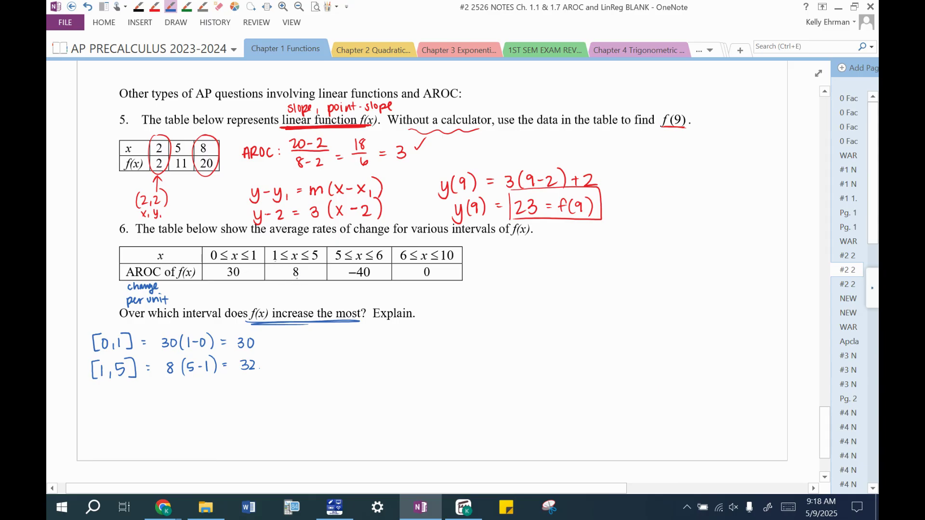
drag(274, 301, 383, 260)
click(219, 7)
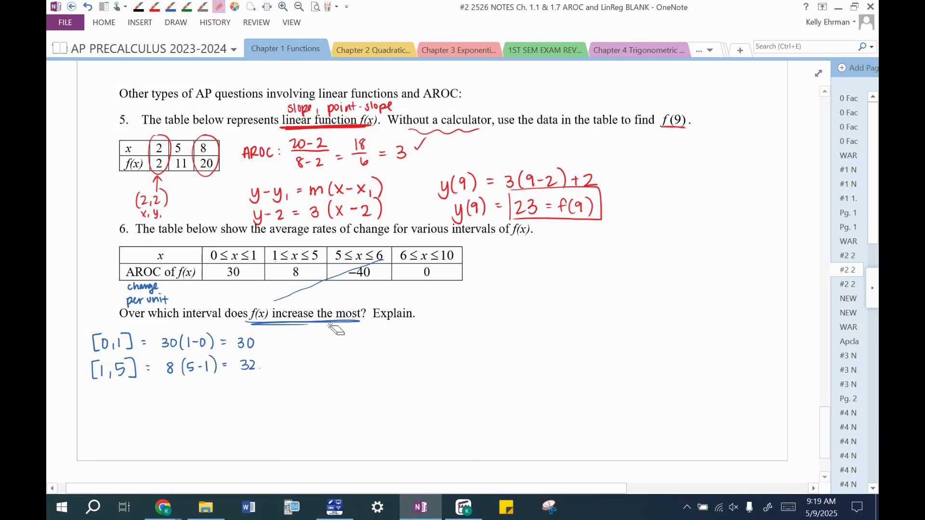
click(352, 272)
click(170, 7)
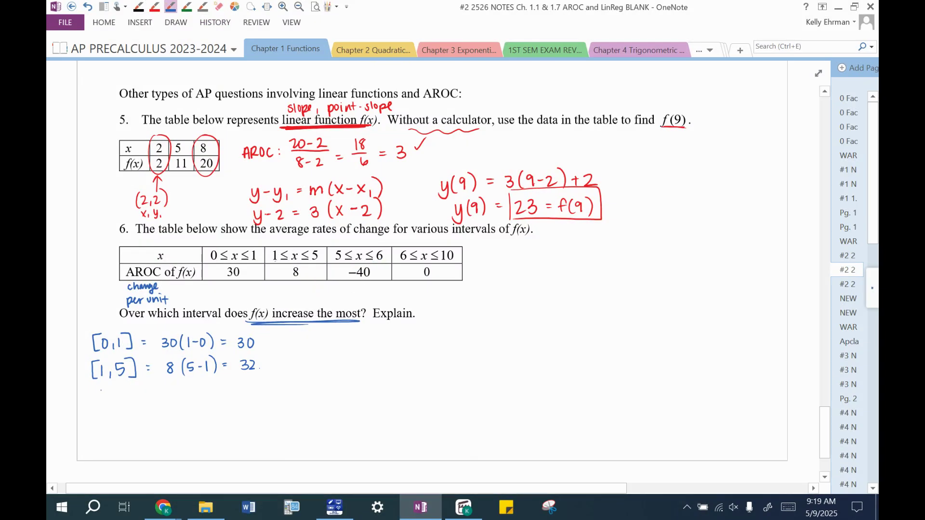
Handwrite [5, 6] = −40(6 − 5) = −40 in blue beneath the [1, 5] calculation.
drag(99, 387, 101, 405)
mouse_move(112, 401)
mouse_down()
mouse_move(131, 408)
mouse_move(167, 395)
mouse_up()
mouse_move(171, 391)
mouse_down()
mouse_move(175, 402)
mouse_move(182, 392)
mouse_move(193, 403)
mouse_move(217, 393)
mouse_up()
drag(224, 388, 224, 404)
drag(236, 391, 260, 397)
mouse_move(268, 386)
mouse_down()
mouse_move(265, 396)
mouse_move(268, 388)
mouse_up()
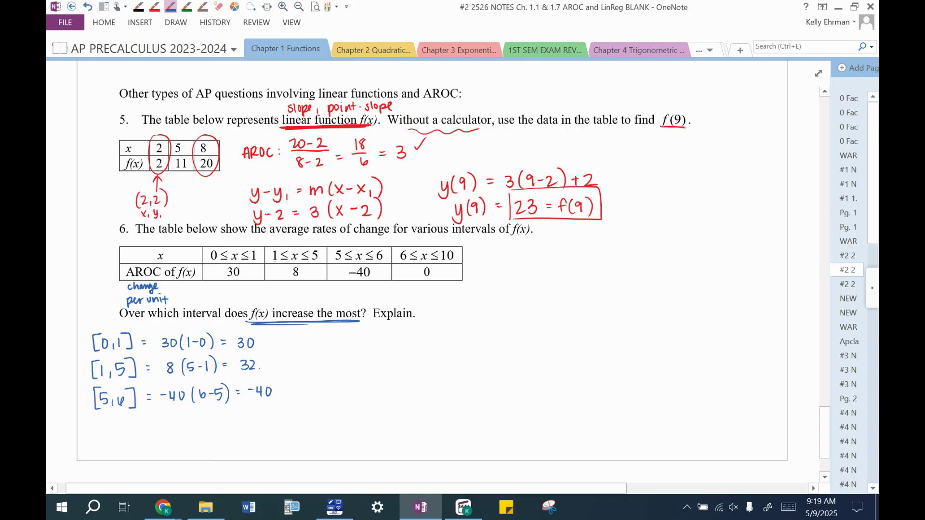
Handwrite [6, 10] = 0(10 − 6) = 0, bracket the first two results as 'inc', and label the others 'dec' and 'none'.
mouse_move(97, 418)
mouse_down()
mouse_move(98, 439)
mouse_move(117, 436)
mouse_up()
drag(124, 426, 131, 439)
mouse_move(180, 422)
mouse_down()
mouse_move(174, 431)
mouse_move(181, 423)
mouse_move(192, 436)
mouse_move(203, 422)
mouse_up()
drag(208, 426, 231, 433)
drag(242, 422, 265, 419)
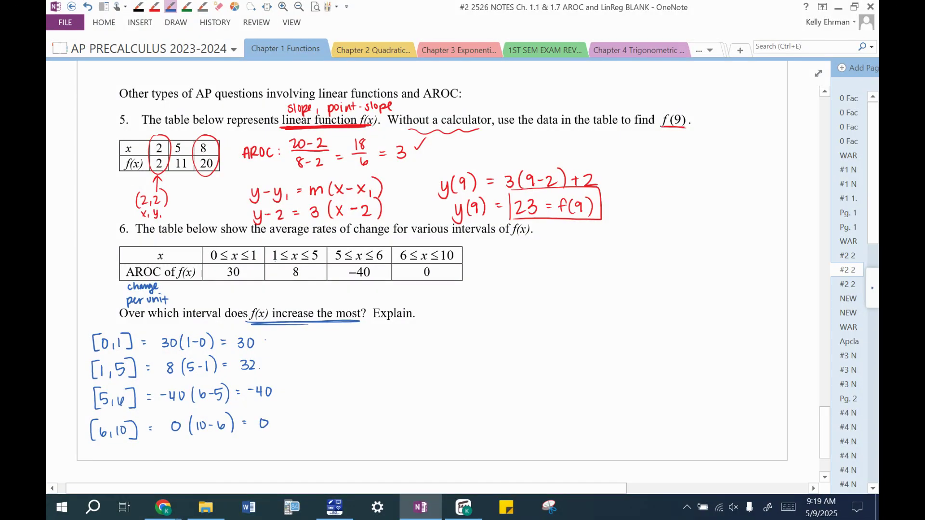
mouse_move(261, 338)
mouse_down()
mouse_move(264, 369)
mouse_move(289, 358)
mouse_up()
mouse_move(298, 351)
mouse_down()
mouse_move(289, 422)
mouse_move(306, 420)
mouse_up()
Handwrite the conclusion '[1, 5] f(x) inc. the most.' in blue beside the interval calculations.
drag(368, 351, 374, 369)
drag(379, 365, 390, 368)
mouse_move(398, 352)
mouse_down()
mouse_move(403, 369)
mouse_move(433, 367)
mouse_up()
drag(428, 360, 443, 367)
drag(447, 356, 450, 365)
drag(461, 353, 461, 366)
drag(470, 361, 489, 365)
drag(500, 357, 503, 367)
mouse_move(513, 352)
mouse_down()
mouse_move(514, 364)
mouse_move(519, 356)
mouse_up()
drag(518, 359, 532, 363)
drag(543, 363, 559, 363)
drag(564, 358, 574, 363)
drag(569, 356, 576, 355)
drag(582, 360, 582, 360)
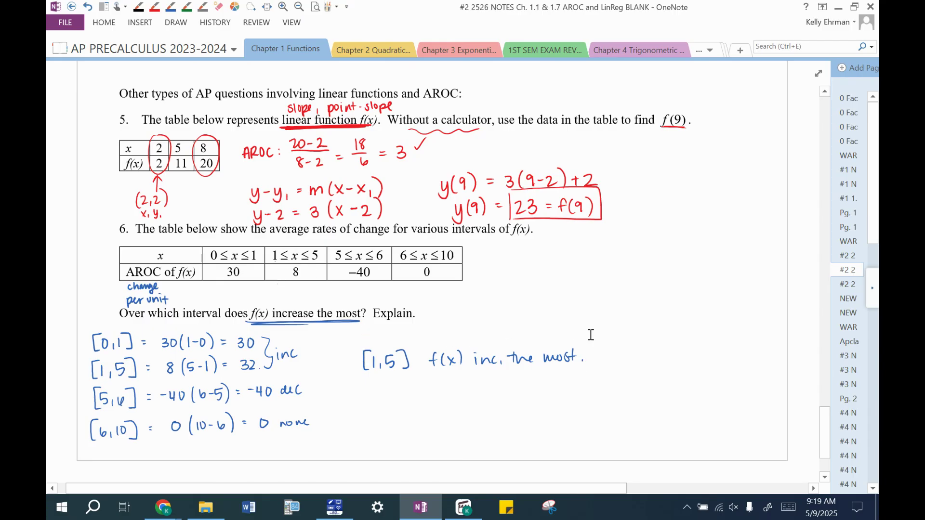
click(171, 6)
scroll(378, 346, down, 2)
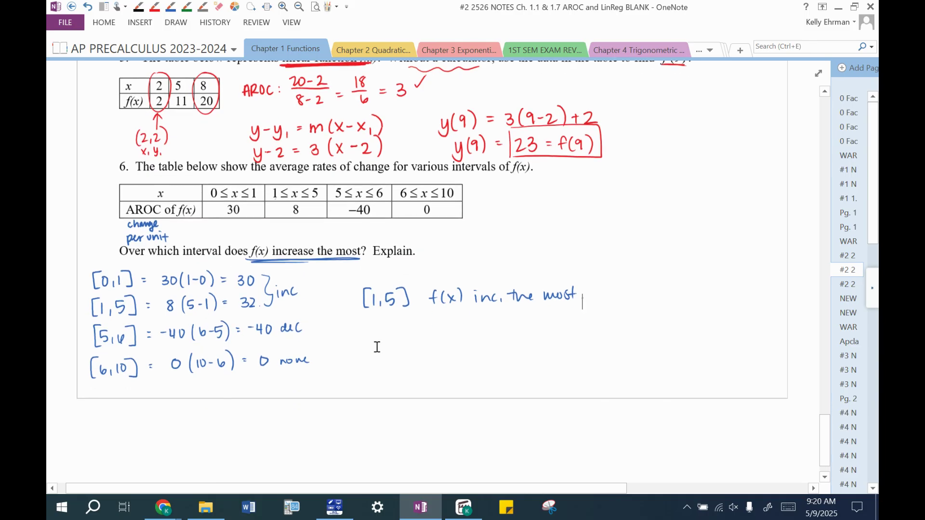
scroll(529, 304, up, 1)
scroll(529, 304, up, 3)
scroll(609, 313, down, 2)
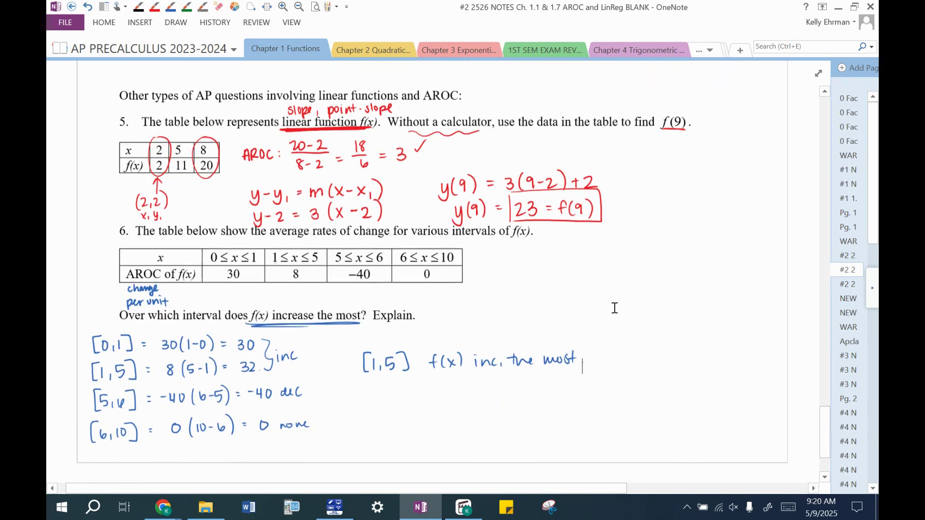